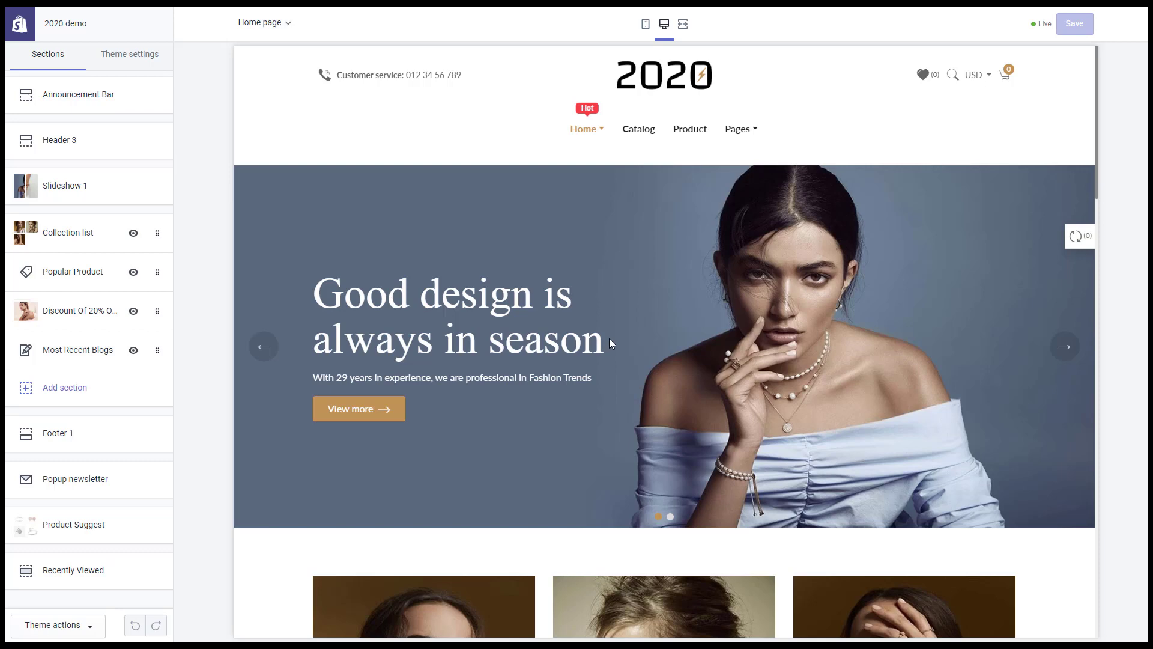
# Step: Preview the Aenean consequat sagittis product page, keeping the product page template at Template 1
pyautogui.click(278, 26)
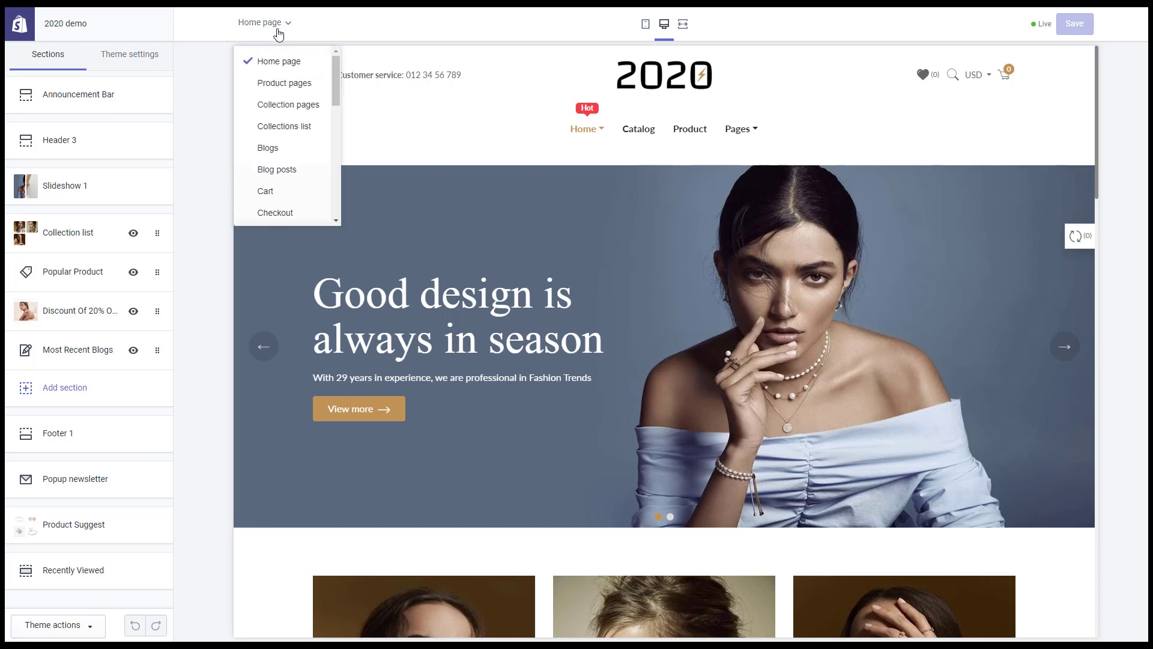
pyautogui.click(281, 83)
pyautogui.click(158, 60)
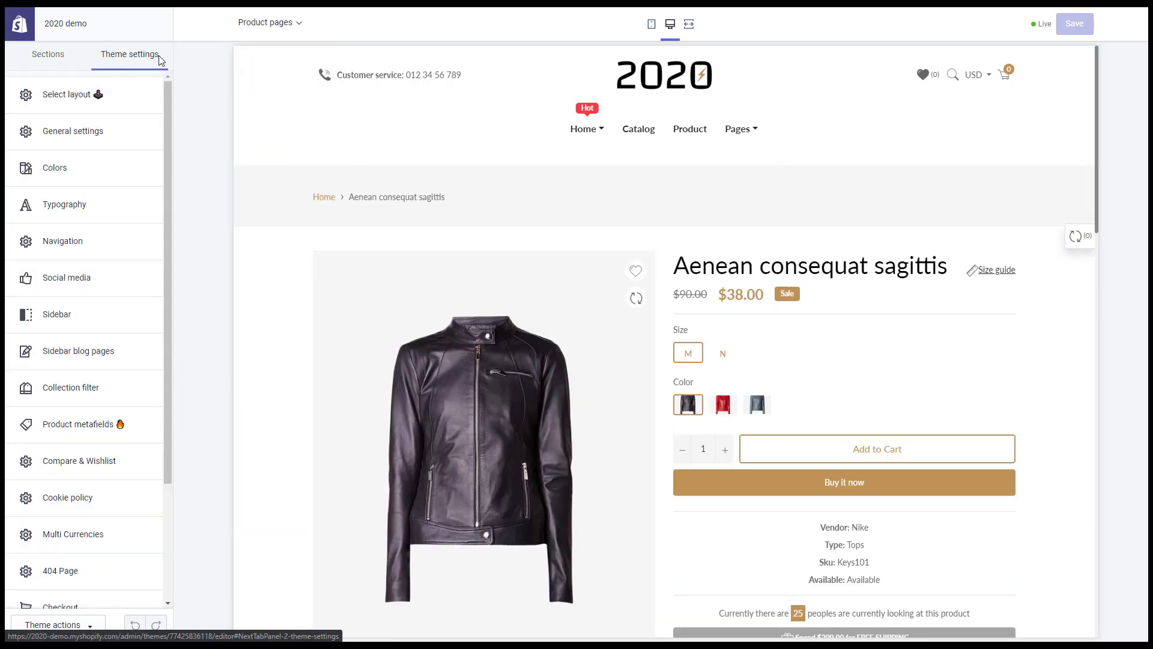
pyautogui.click(103, 98)
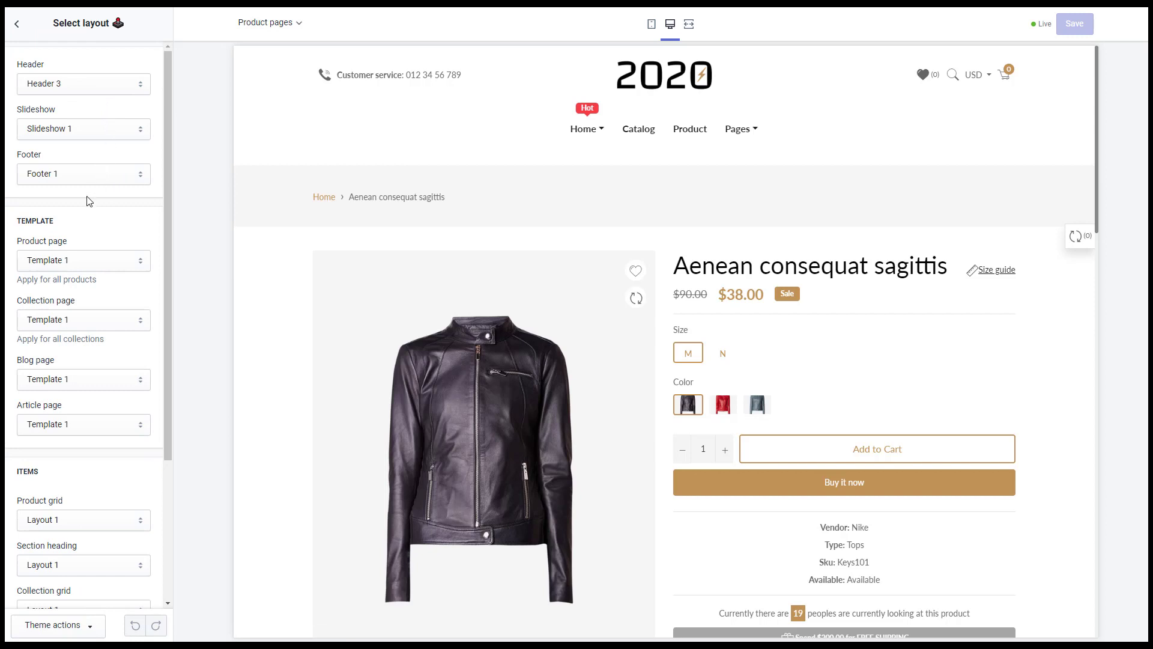
pyautogui.click(72, 264)
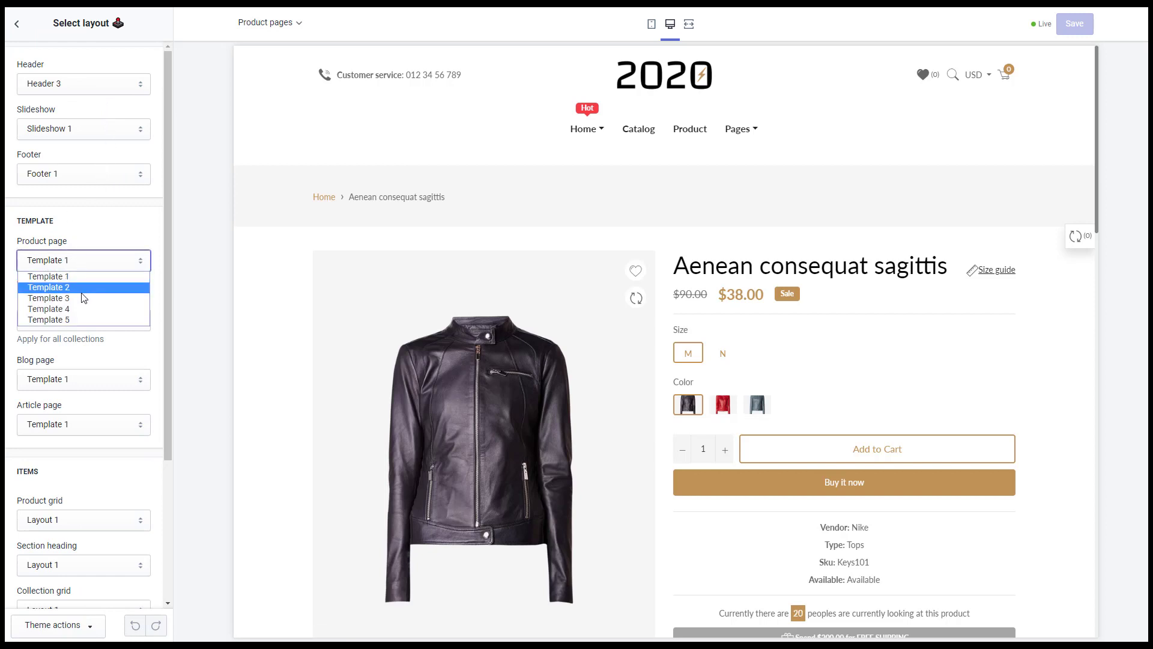
pyautogui.click(101, 247)
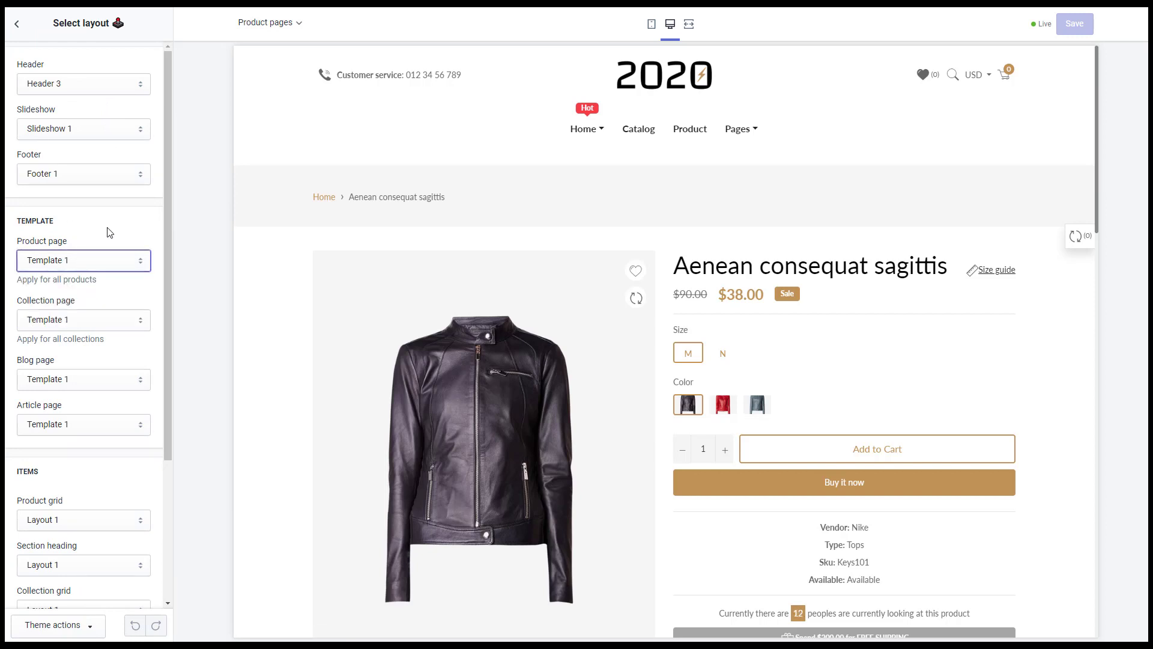
# Step: In Product template 1, try Option type Dropdown, then set it back to Button
pyautogui.click(18, 30)
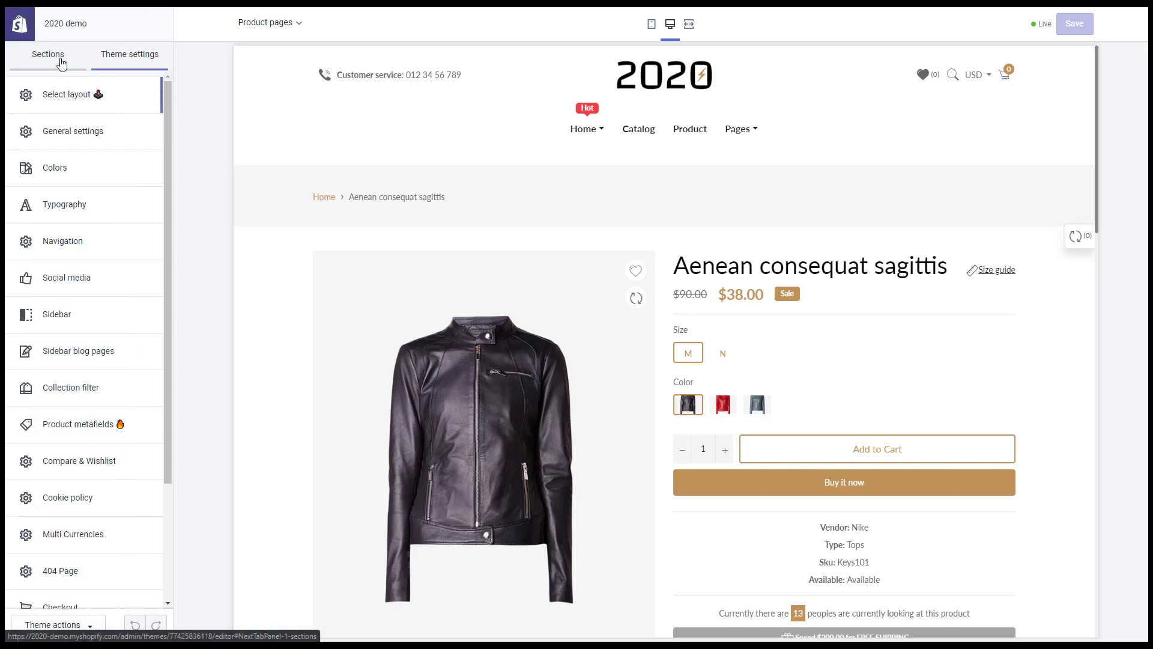
pyautogui.click(47, 54)
pyautogui.click(109, 188)
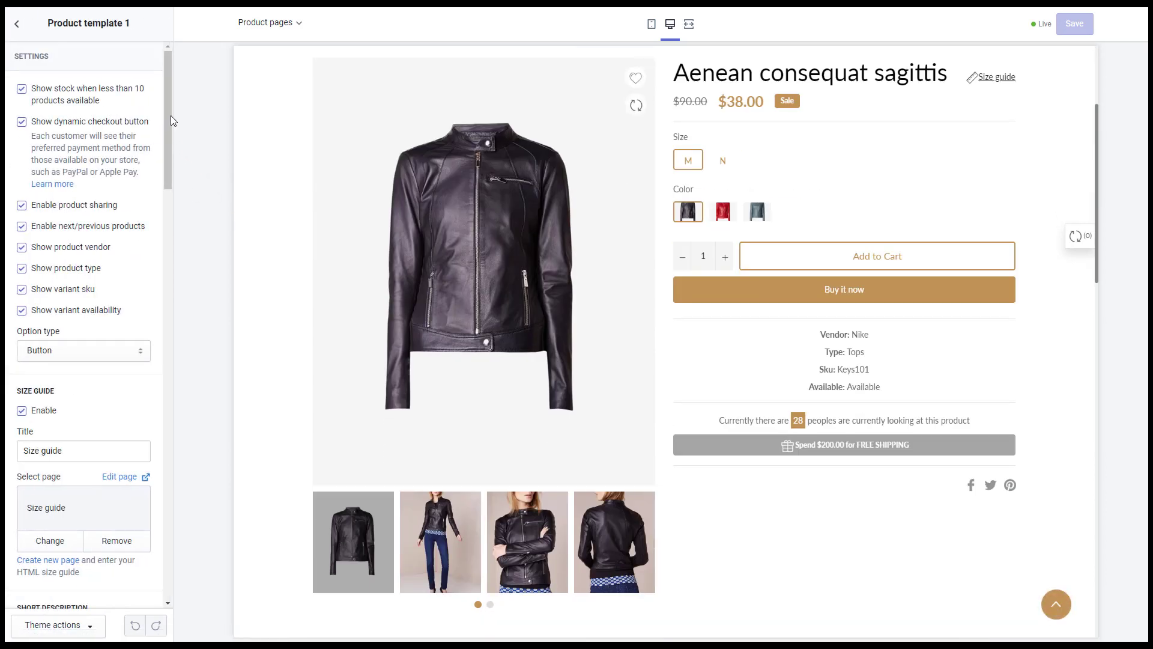
pyautogui.click(105, 349)
pyautogui.click(90, 368)
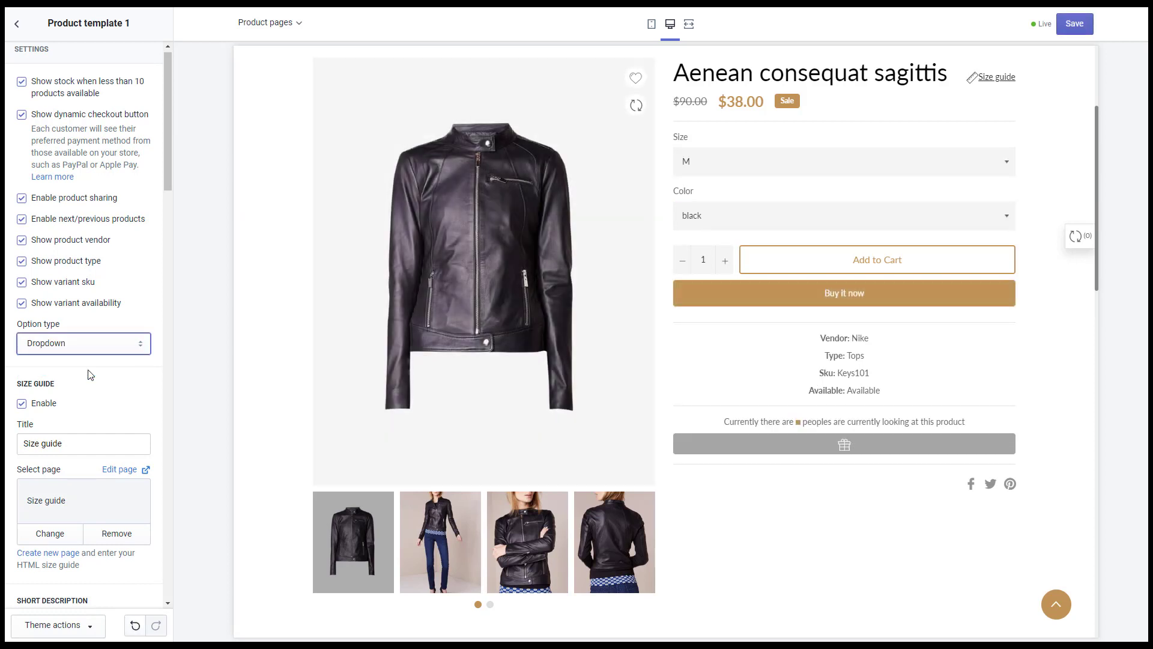
pyautogui.click(82, 351)
pyautogui.click(67, 362)
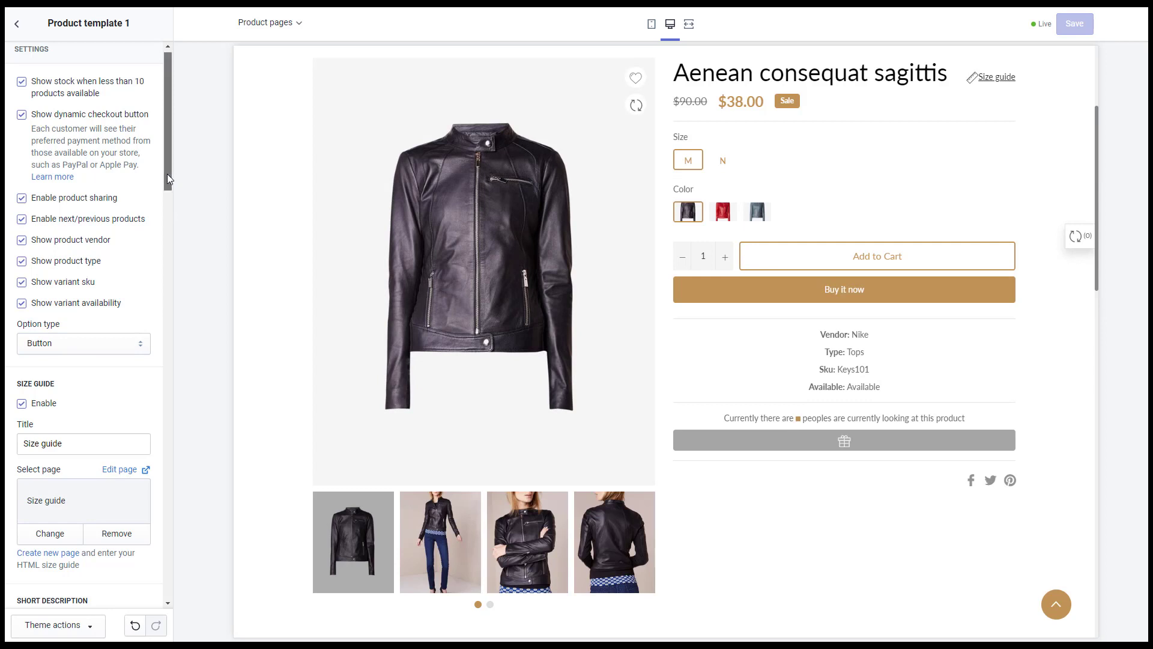
pyautogui.moveTo(167, 174); pyautogui.dragTo(159, 257)
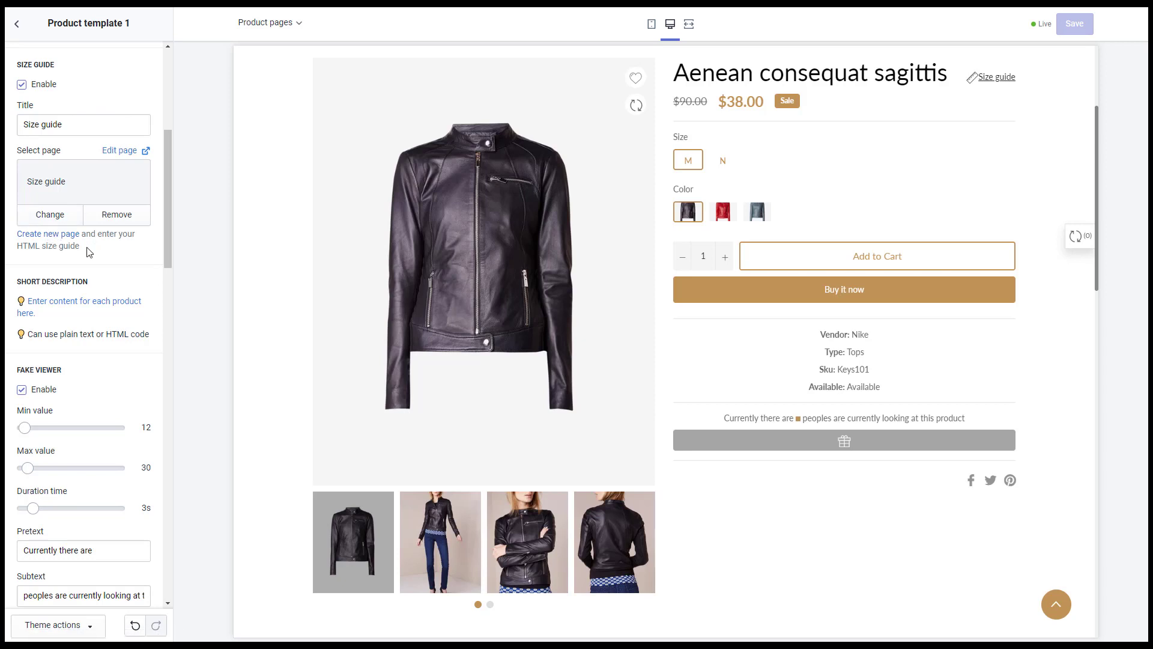
# Step: Save 'This is a short description. you can type HTML code' as Aenean consequat sagittis's Shortdesc
pyautogui.click(104, 309)
pyautogui.write('This is')
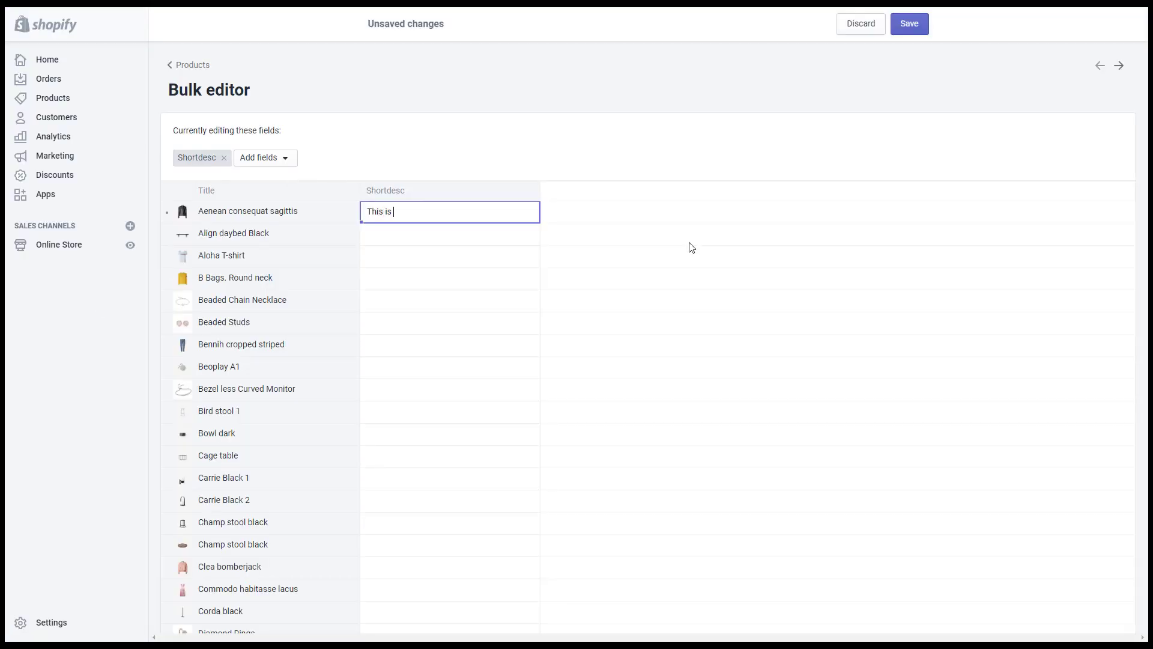
pyautogui.write(' a short description. you can type HTML code')
pyautogui.click(918, 29)
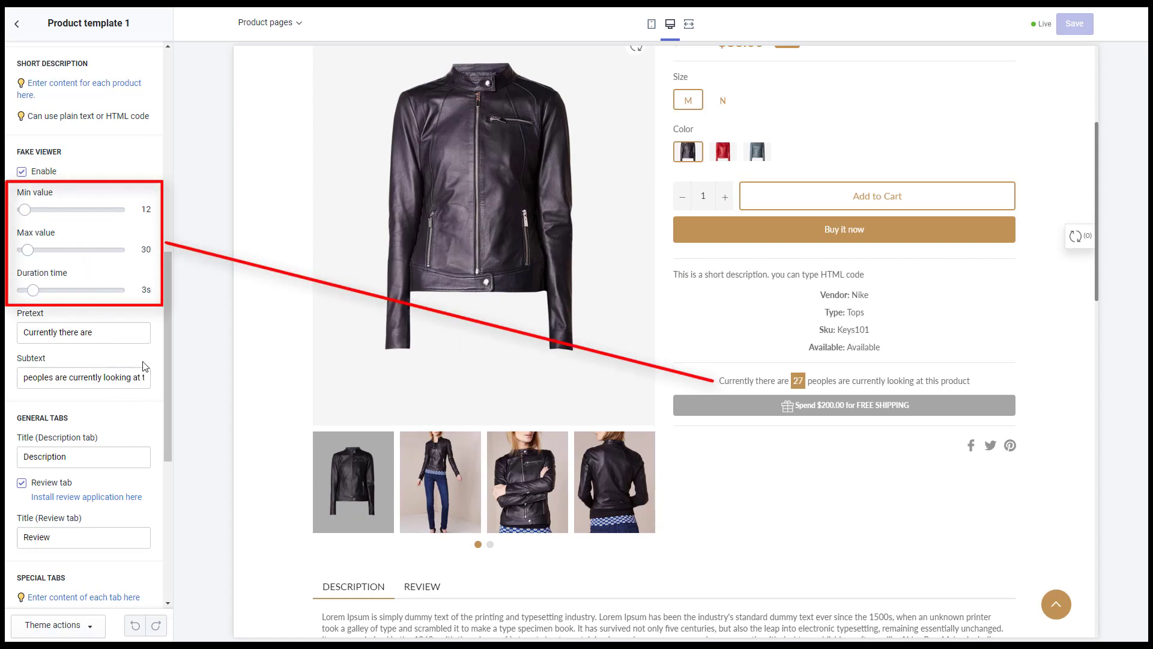
# Step: Scroll through the fake viewer and special tab settings and the preview's product tabs
pyautogui.moveTo(168, 283); pyautogui.dragTo(170, 392)
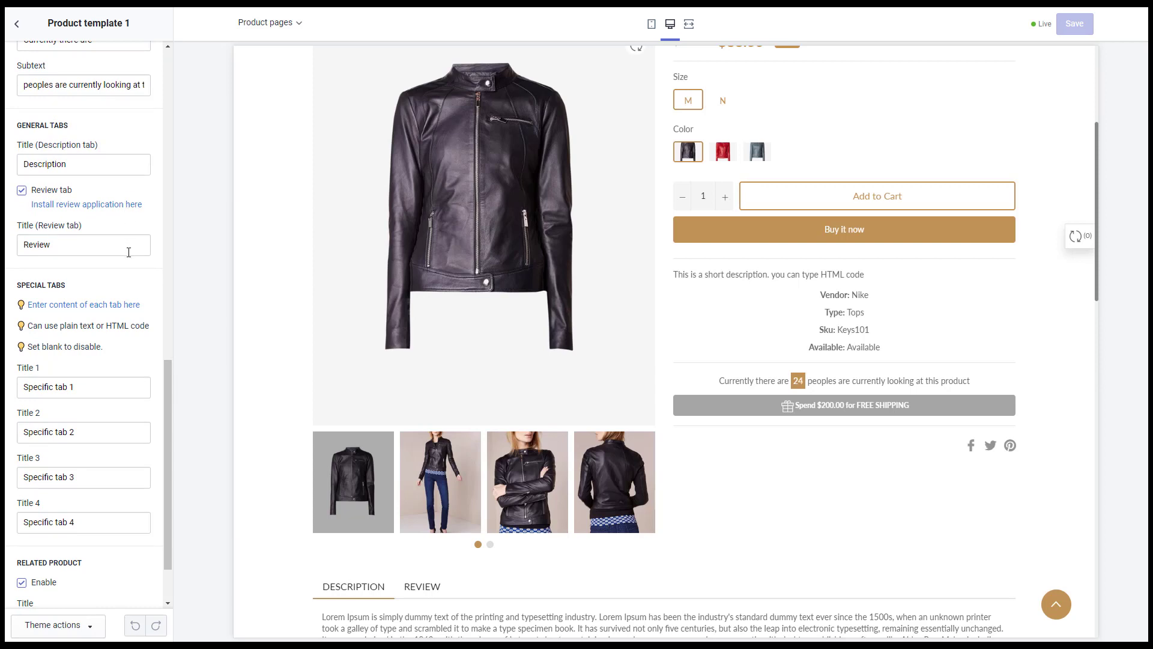
pyautogui.scroll(-7, 294, 271)
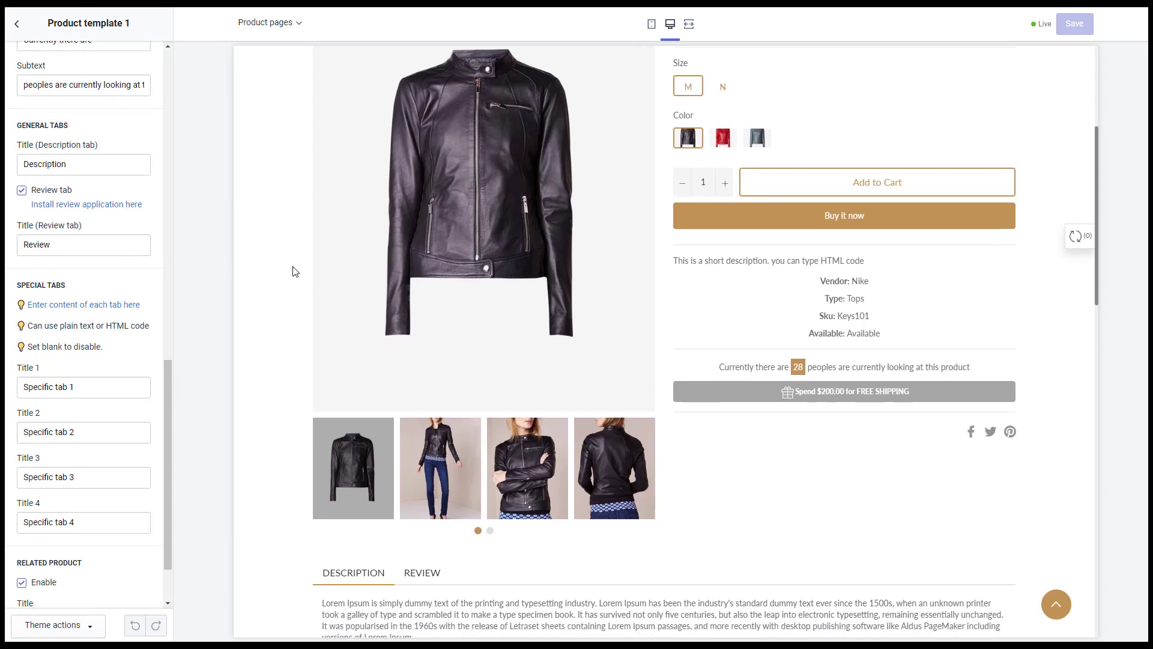
pyautogui.scroll(-1, 294, 272)
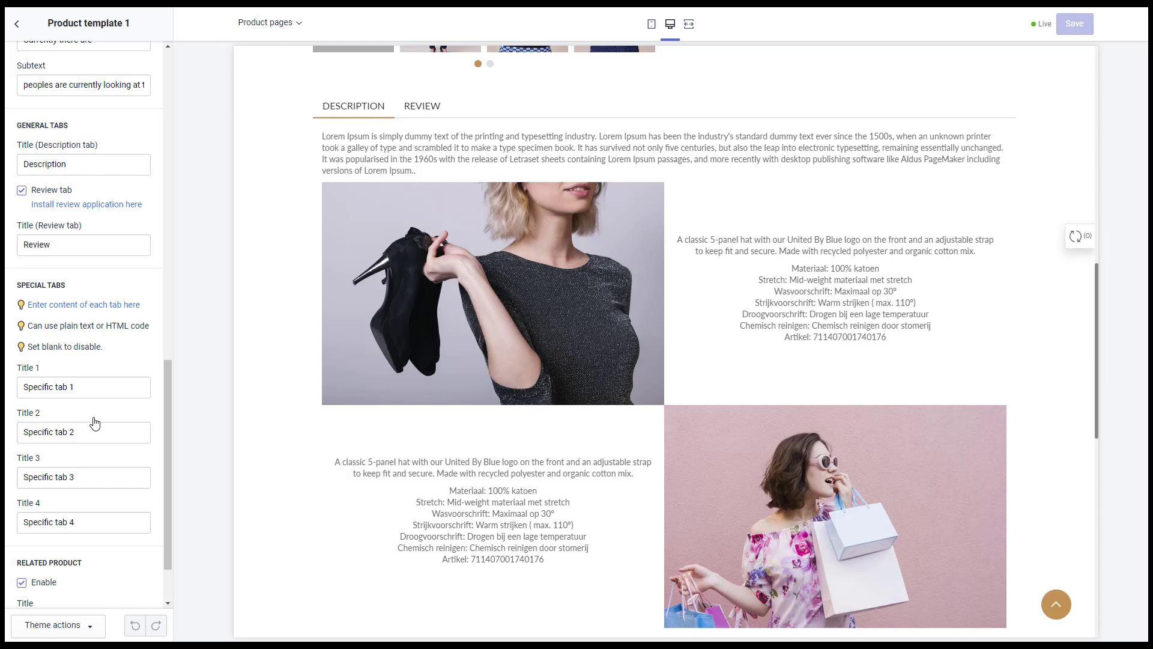
# Step: Enter 'Content tab 1' in the Tab1 cell and copy it into Tab2
pyautogui.click(107, 306)
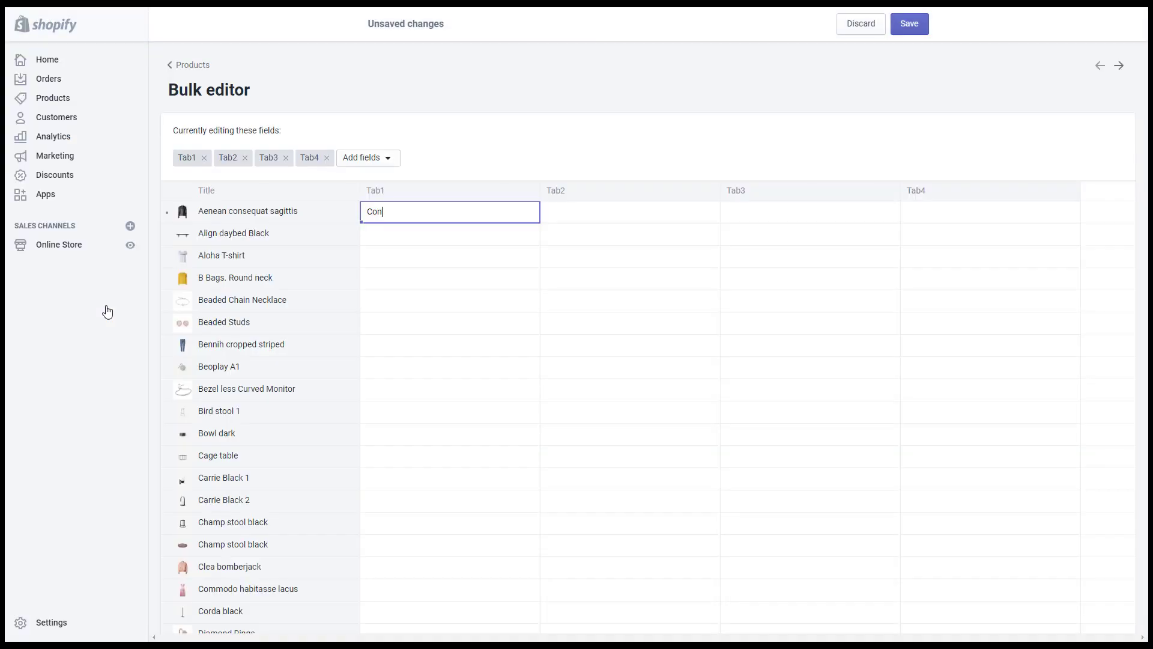
pyautogui.write('1')
pyautogui.hotkey('ctrl', 'a')
pyautogui.hotkey('ctrl', 'c')
pyautogui.press('Tab')
pyautogui.hotkey('ctrl', 'v')
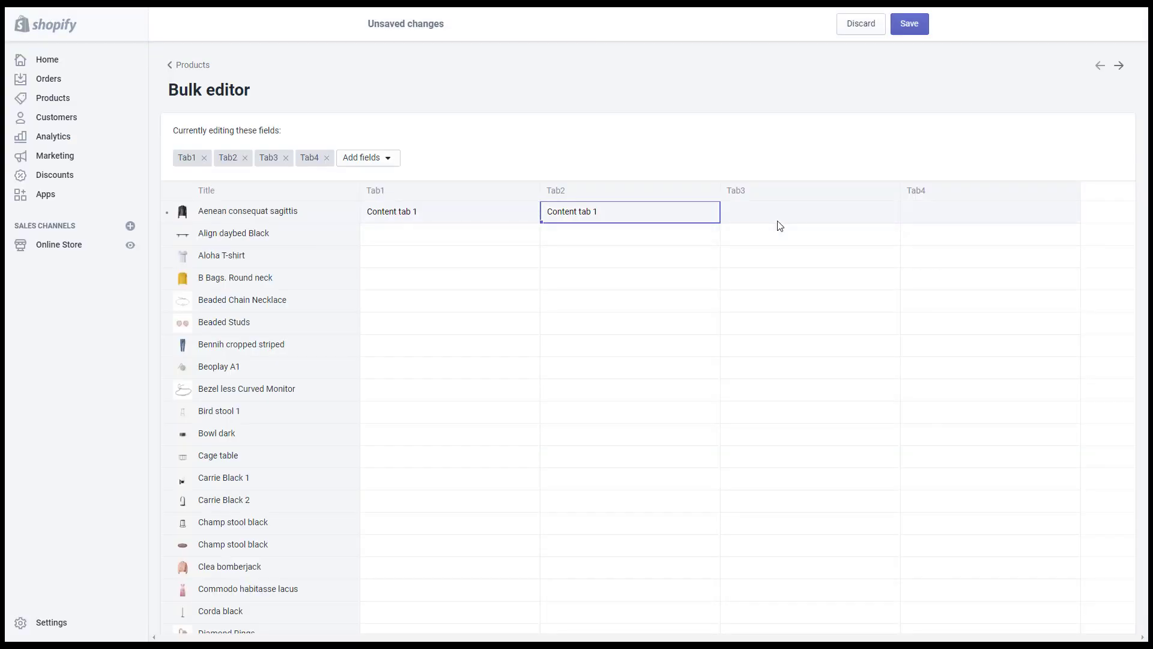
# Step: Fill Tab2–Tab4 with 'Content tab 2' to 'Content tab 4' and save
pyautogui.hotkey('ctrl', 'a')
pyautogui.hotkey('ctrl', 'c')
pyautogui.press('Tab')
pyautogui.hotkey('ctrl', 'v')
pyautogui.hotkey('ctrl', 'a')
pyautogui.hotkey('ctrl', 'c')
pyautogui.press('Tab')
pyautogui.hotkey('ctrl', 'v')
pyautogui.press('BackSpace')
pyautogui.write('4')
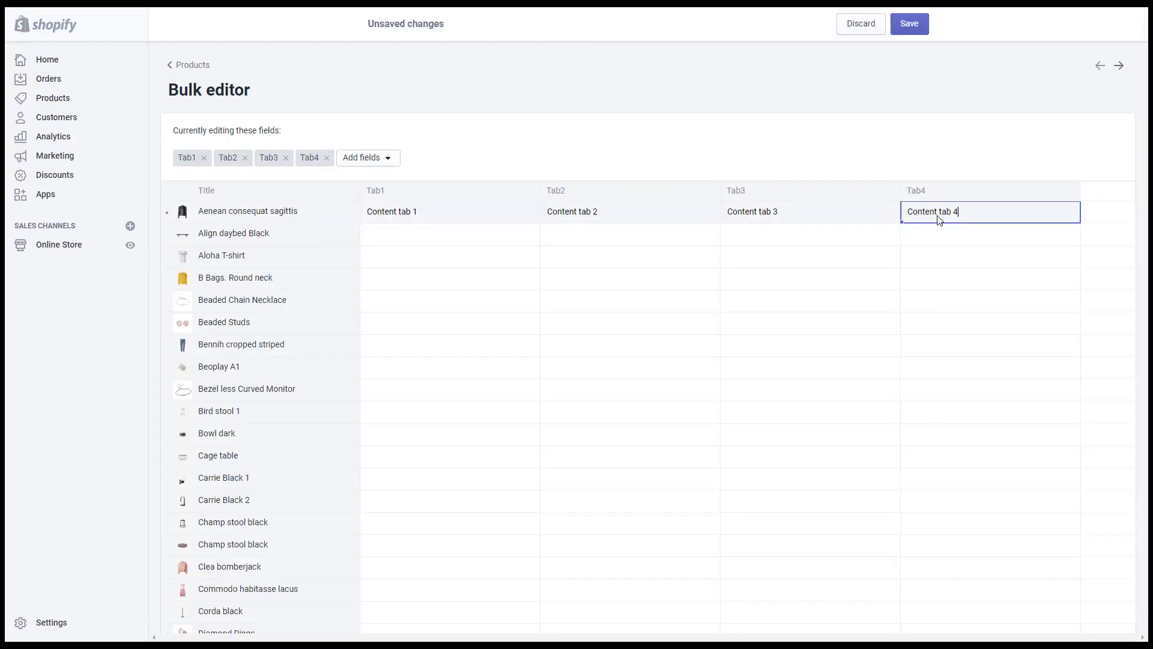
pyautogui.click(909, 24)
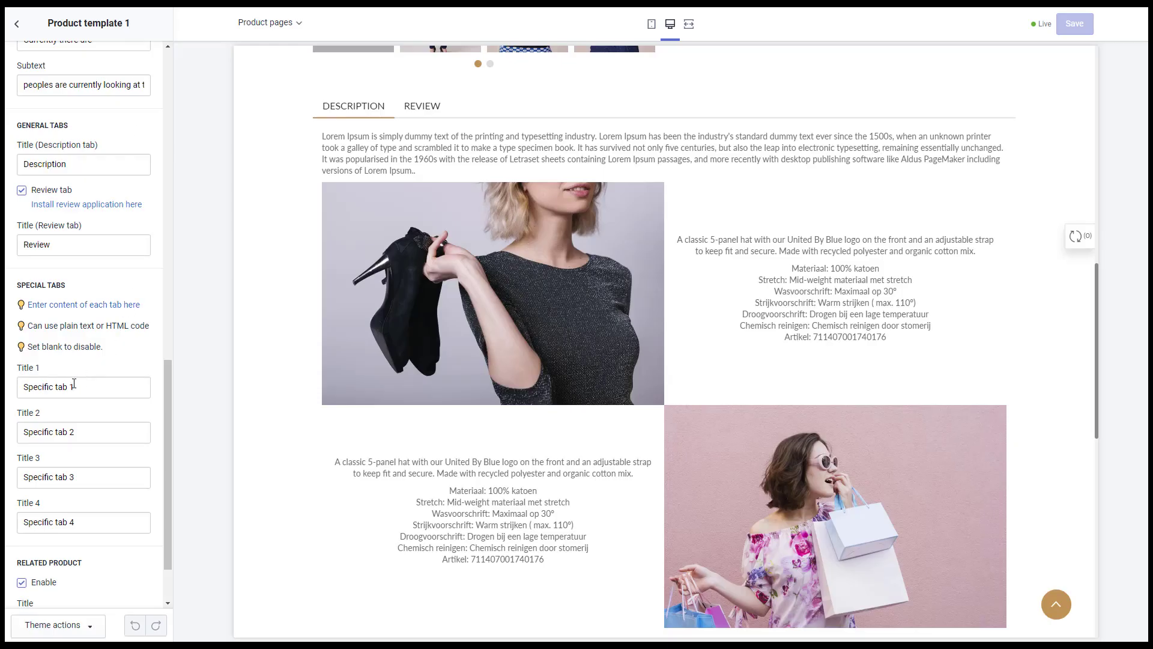
# Step: Rename the second and third tab titles to 'Tab 2' and 'Tab title 3'
pyautogui.moveTo(60, 430); pyautogui.dragTo(12, 432)
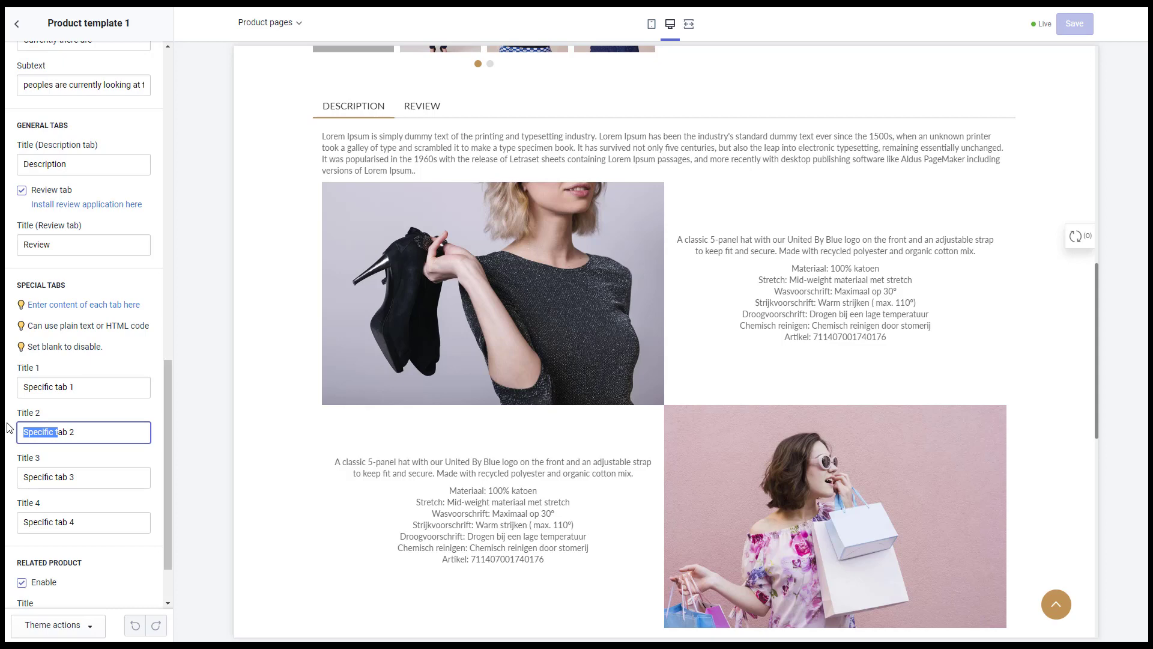
pyautogui.write('T')
pyautogui.moveTo(60, 477); pyautogui.dragTo(8, 482)
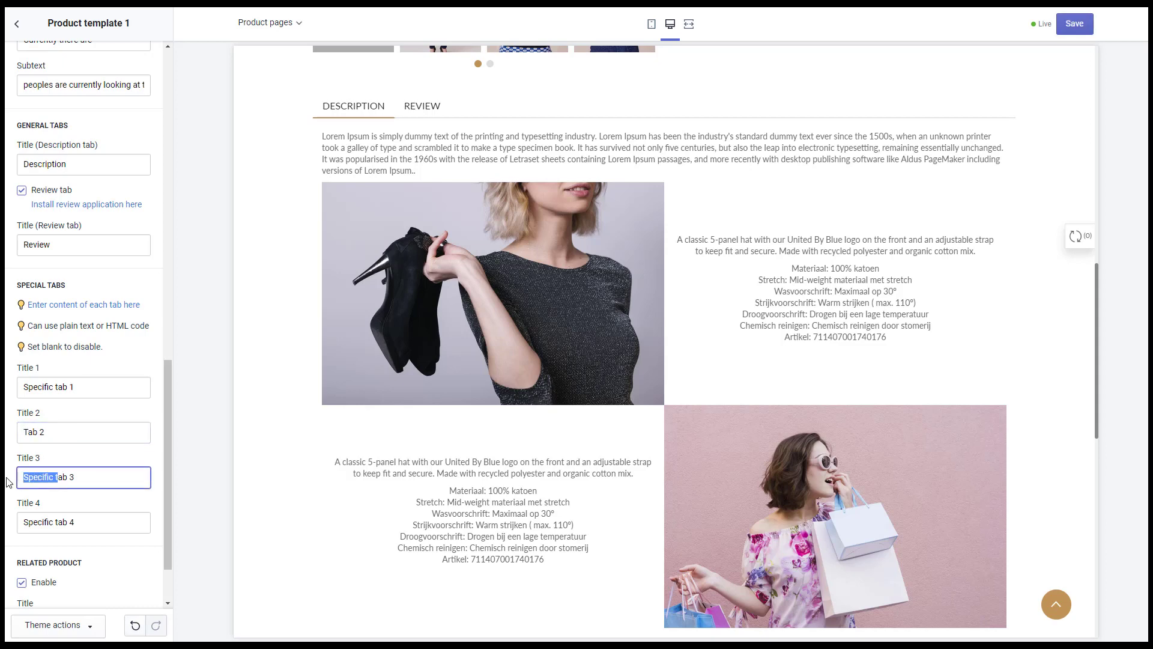
pyautogui.write('T')
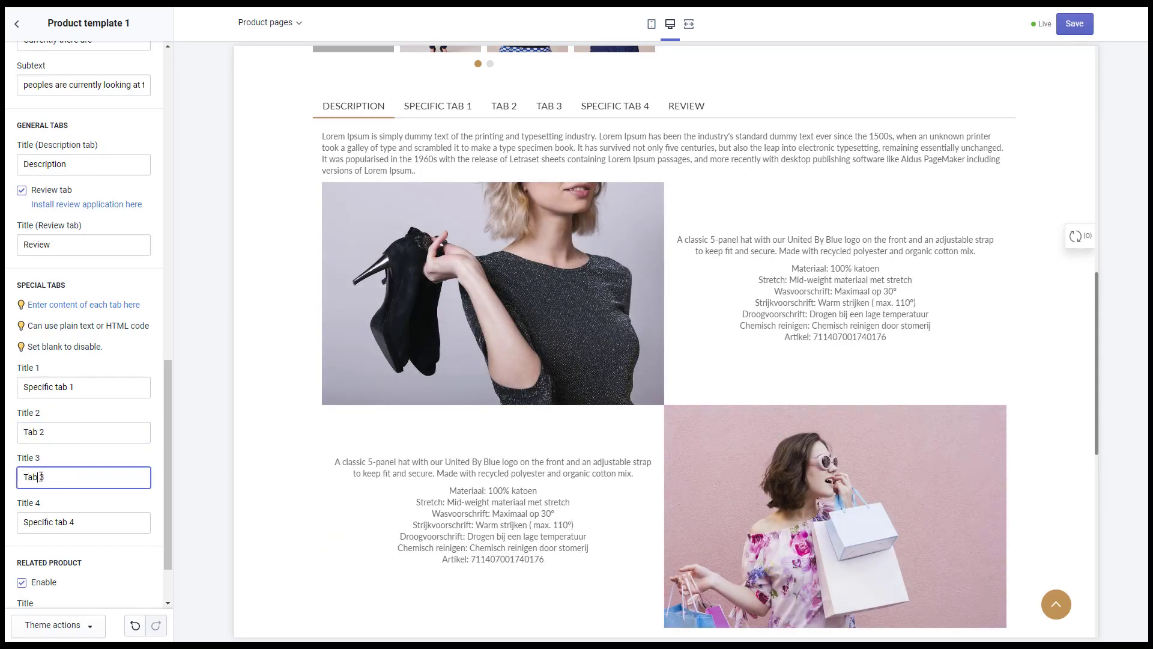
pyautogui.click(40, 477)
pyautogui.write('title')
pyautogui.press('BackSpace')
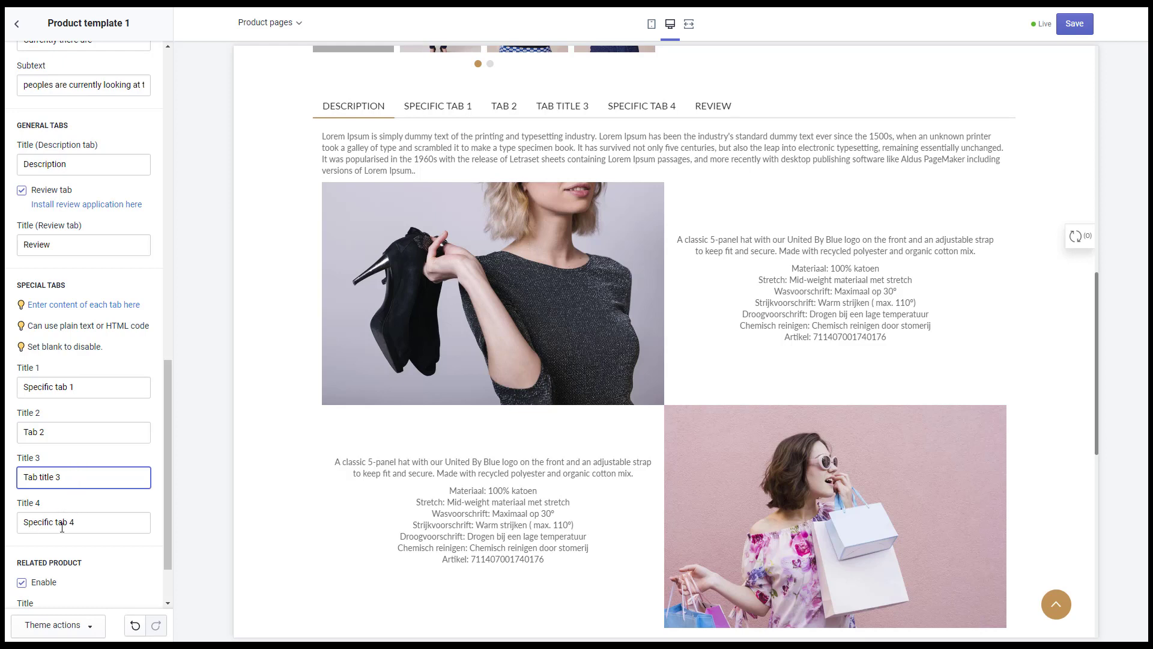
pyautogui.click(70, 547)
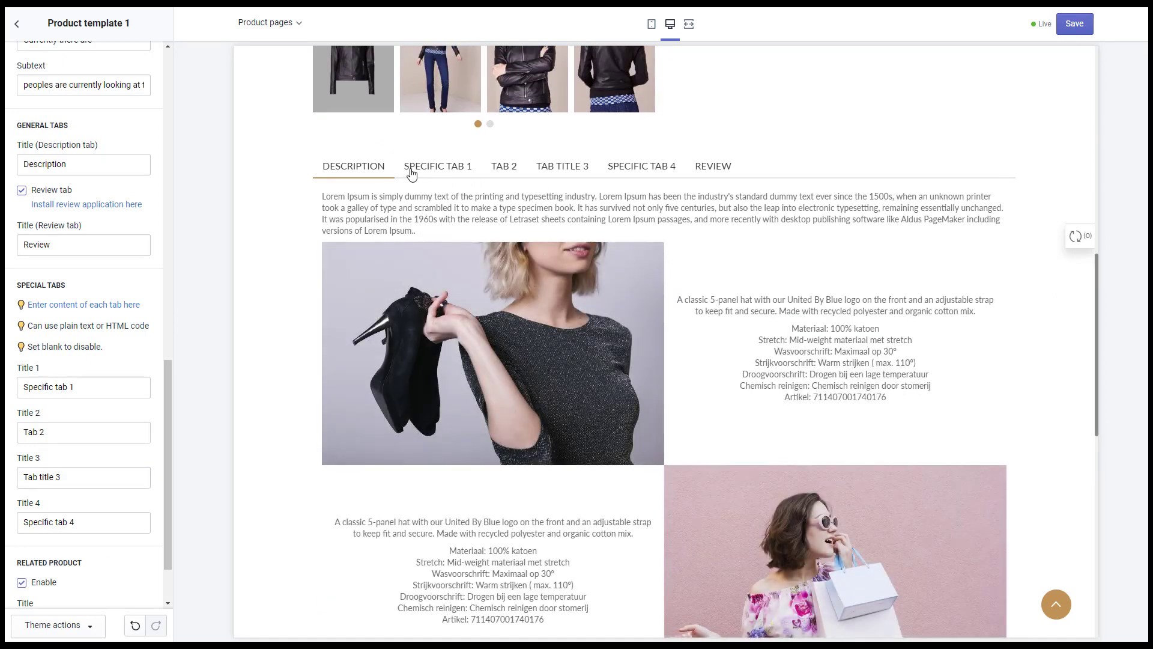
# Step: Check each tab's content in the preview, ending back on Description
pyautogui.click(415, 170)
pyautogui.click(504, 169)
pyautogui.click(565, 167)
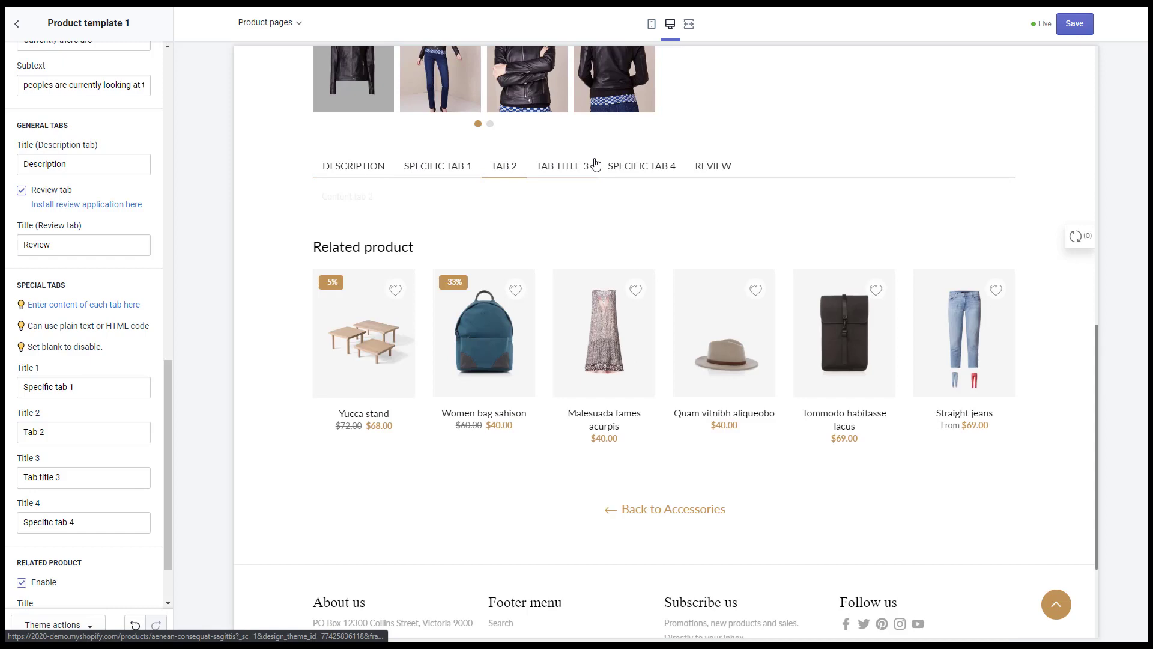
pyautogui.click(610, 167)
pyautogui.click(441, 171)
pyautogui.click(391, 171)
# Step: Review the Related product block settings and its preview
pyautogui.moveTo(168, 388); pyautogui.dragTo(163, 425)
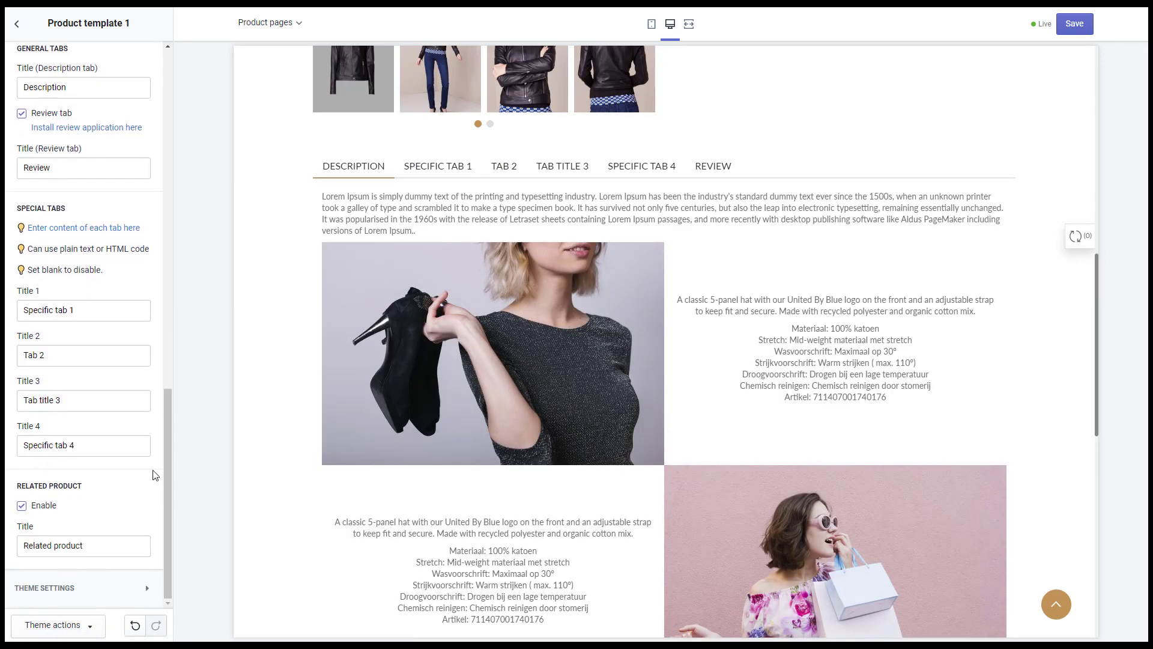
pyautogui.scroll(-8, 534, 321)
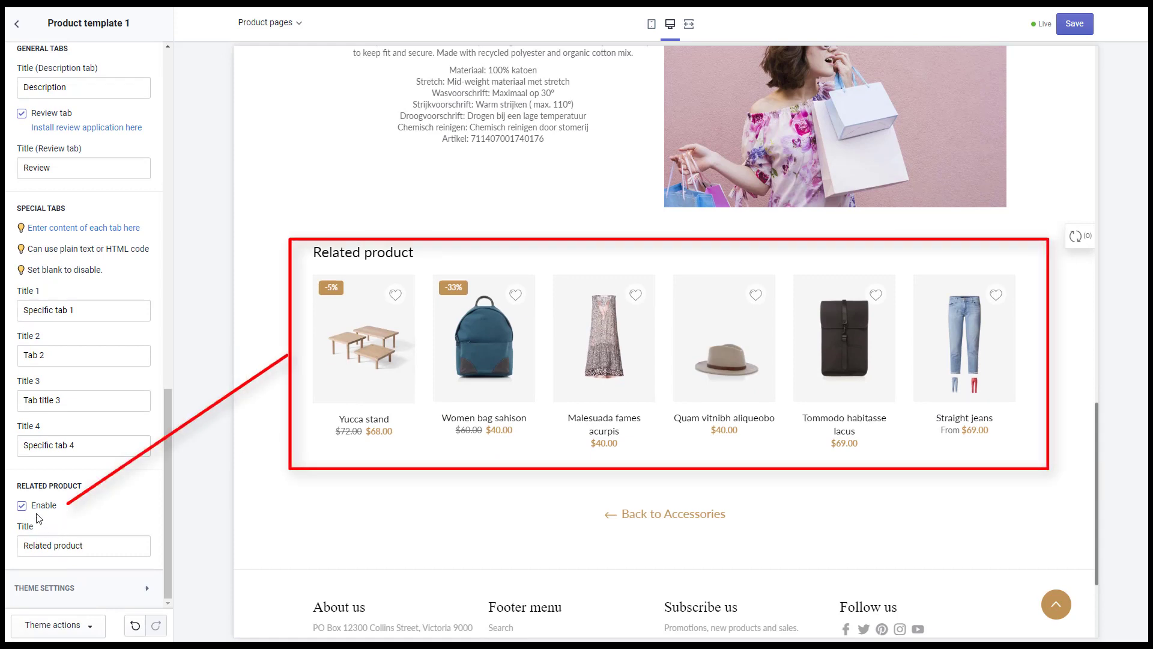
pyautogui.scroll(15, 399, 347)
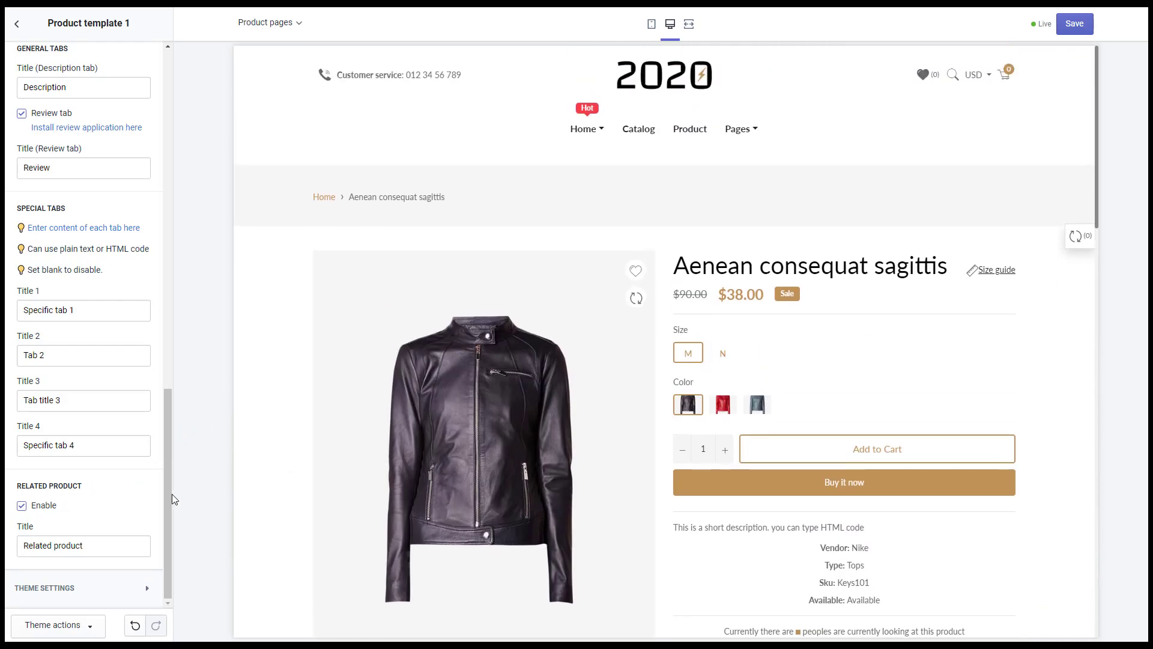
pyautogui.moveTo(172, 494); pyautogui.dragTo(160, 116)
# Step: In Theme settings > Product metafields, follow the Product video upload link
pyautogui.click(17, 23)
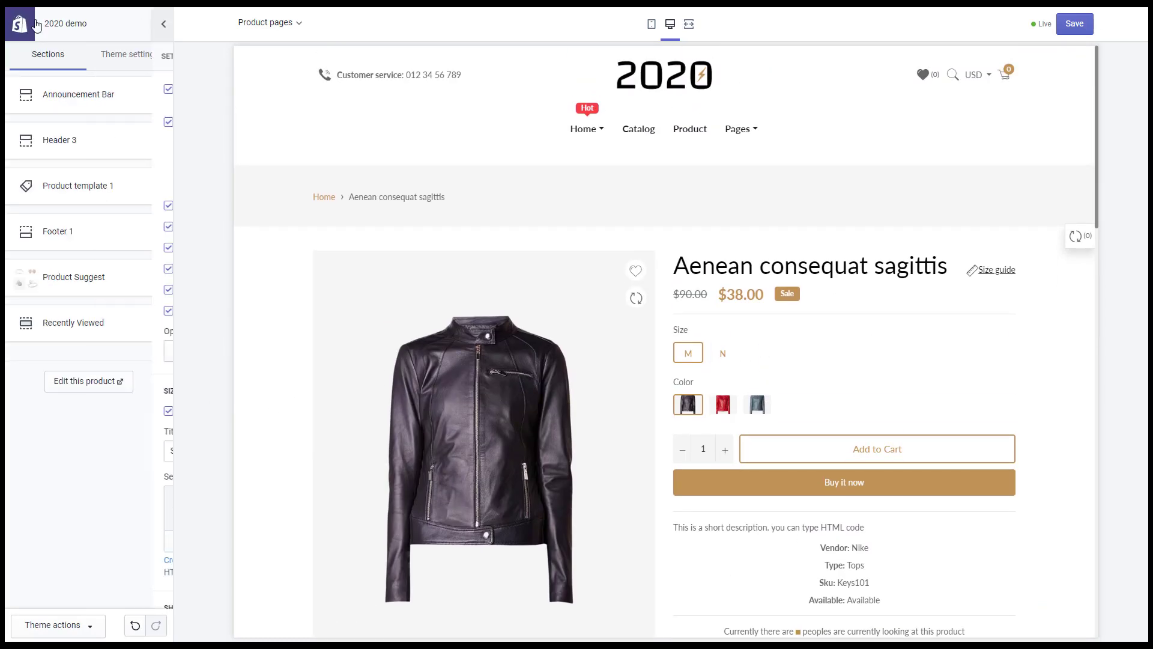
pyautogui.click(129, 55)
pyautogui.click(120, 423)
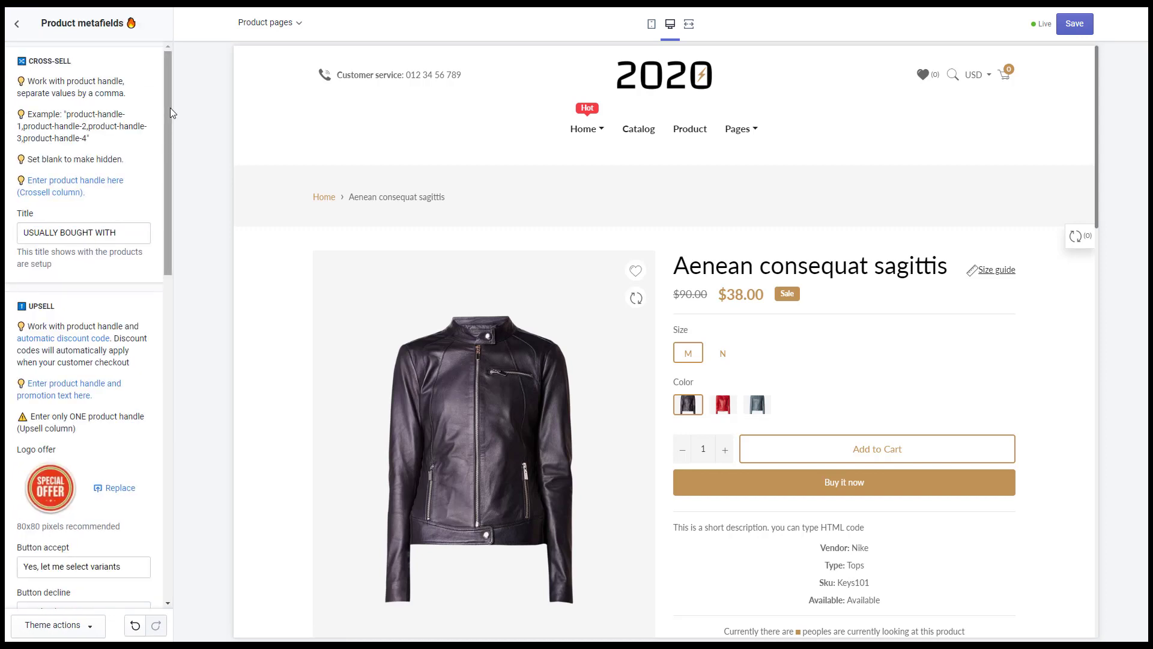
pyautogui.moveTo(171, 107); pyautogui.dragTo(170, 339)
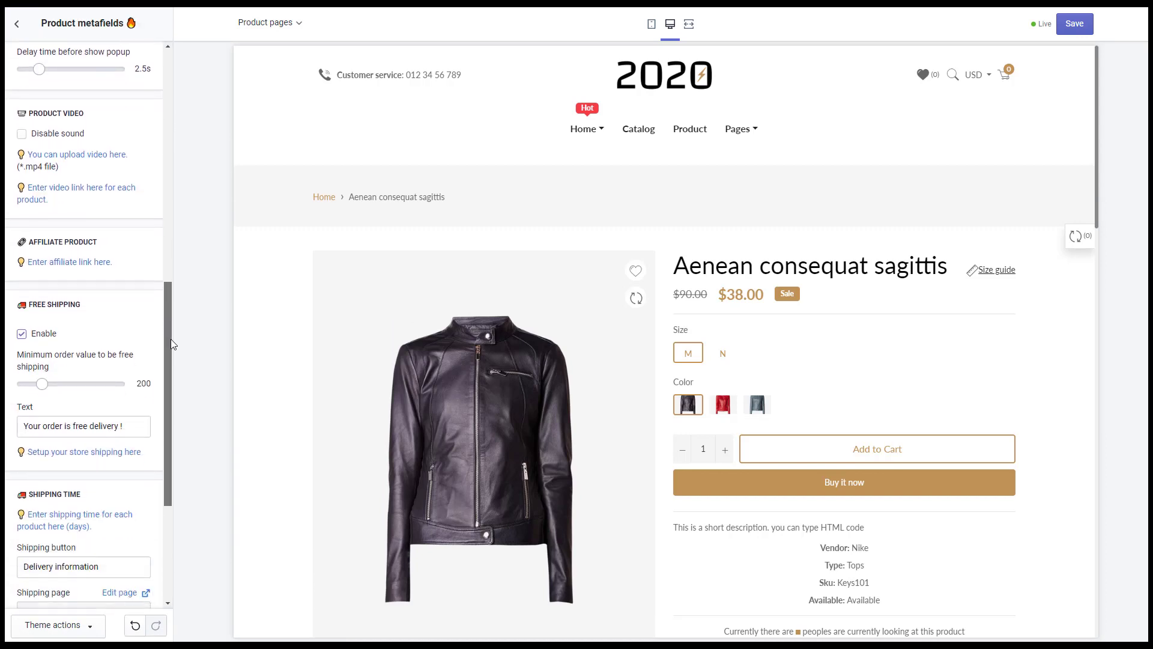
pyautogui.click(93, 155)
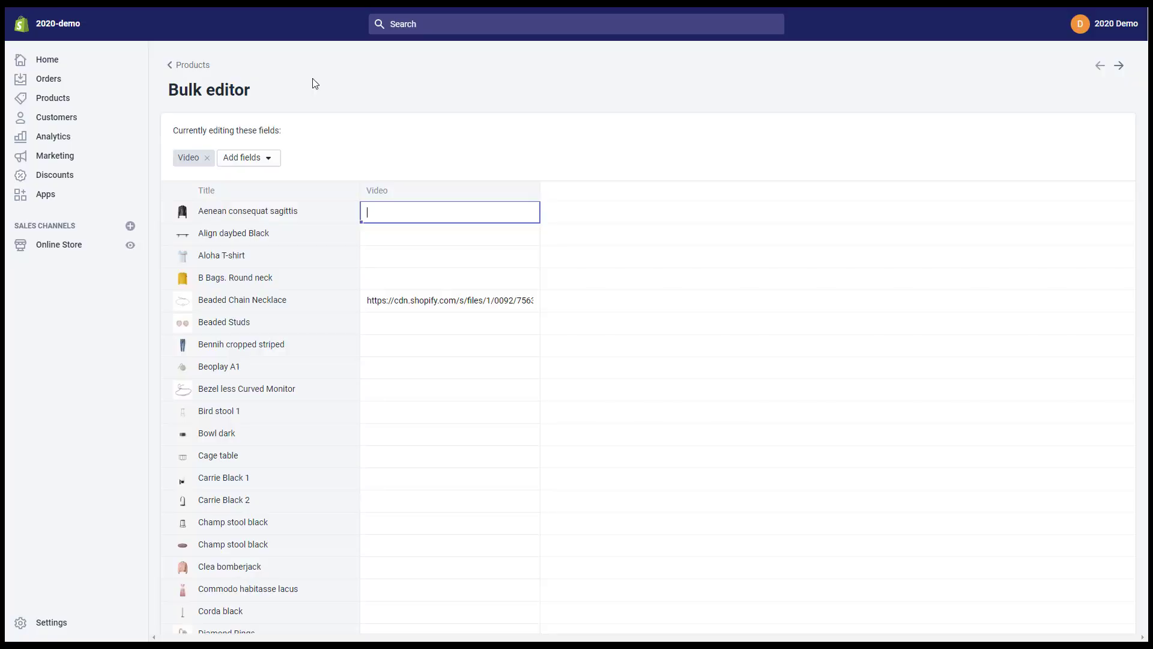
# Step: Paste the Beaded Chain Necklace video URL into Aenean consequat sagittis's Video cell, save, and test playback
pyautogui.click(405, 301)
pyautogui.hotkey('ctrl', 'a')
pyautogui.hotkey('ctrl', 'c')
pyautogui.click(406, 213)
pyautogui.hotkey('ctrl', 'v')
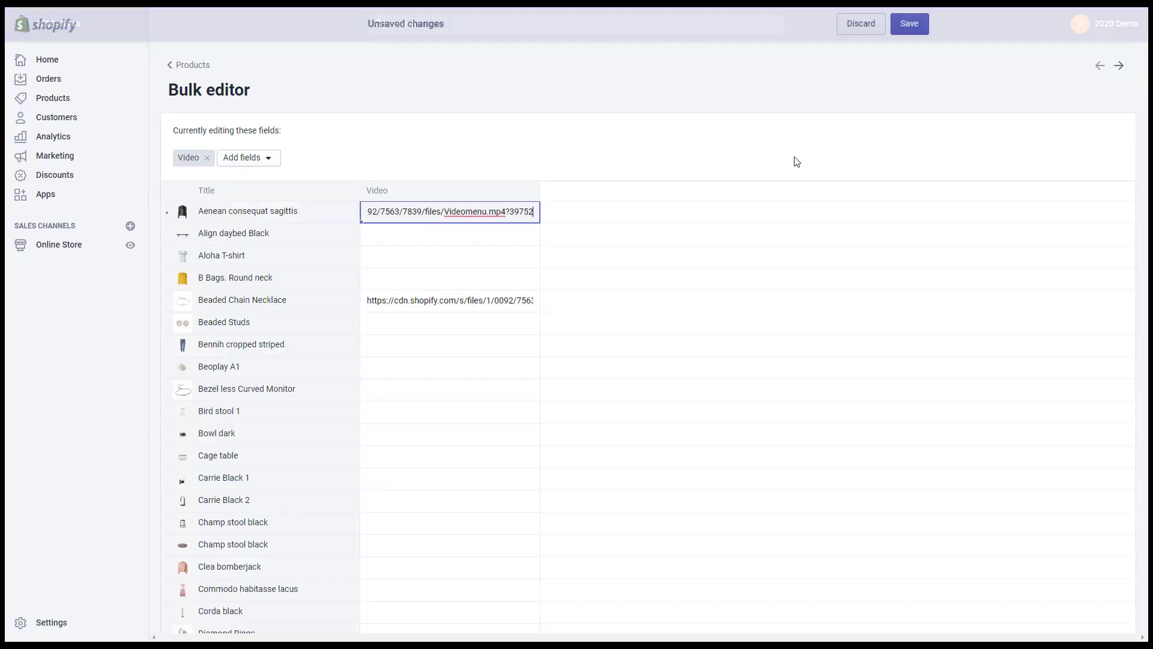
pyautogui.click(909, 24)
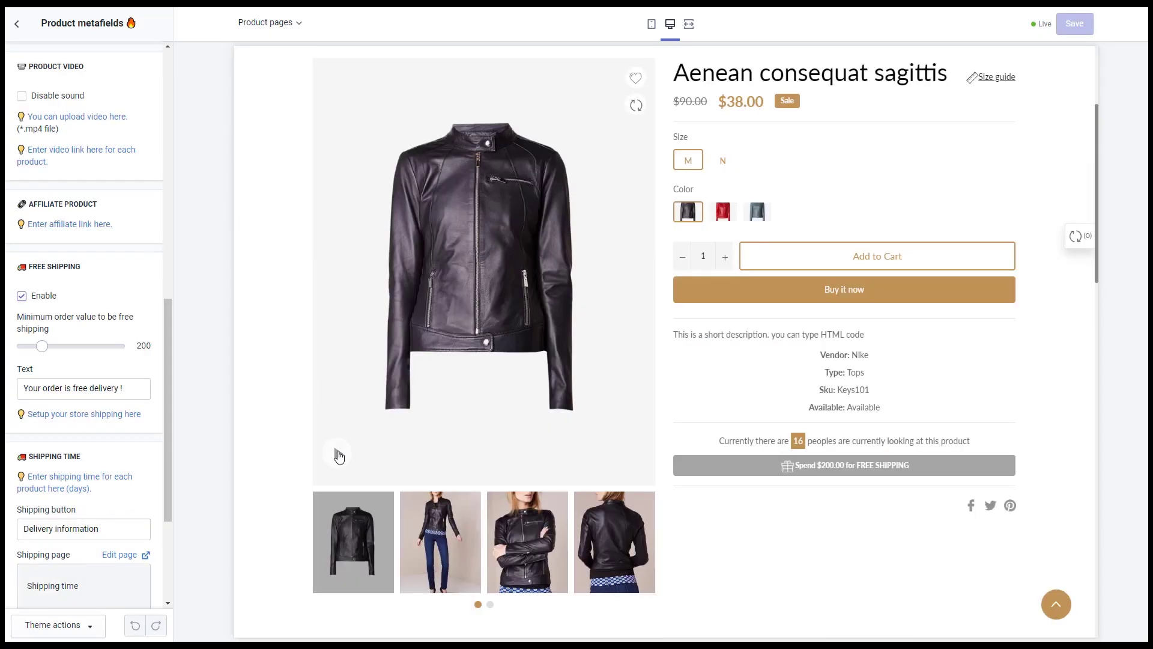
pyautogui.click(336, 454)
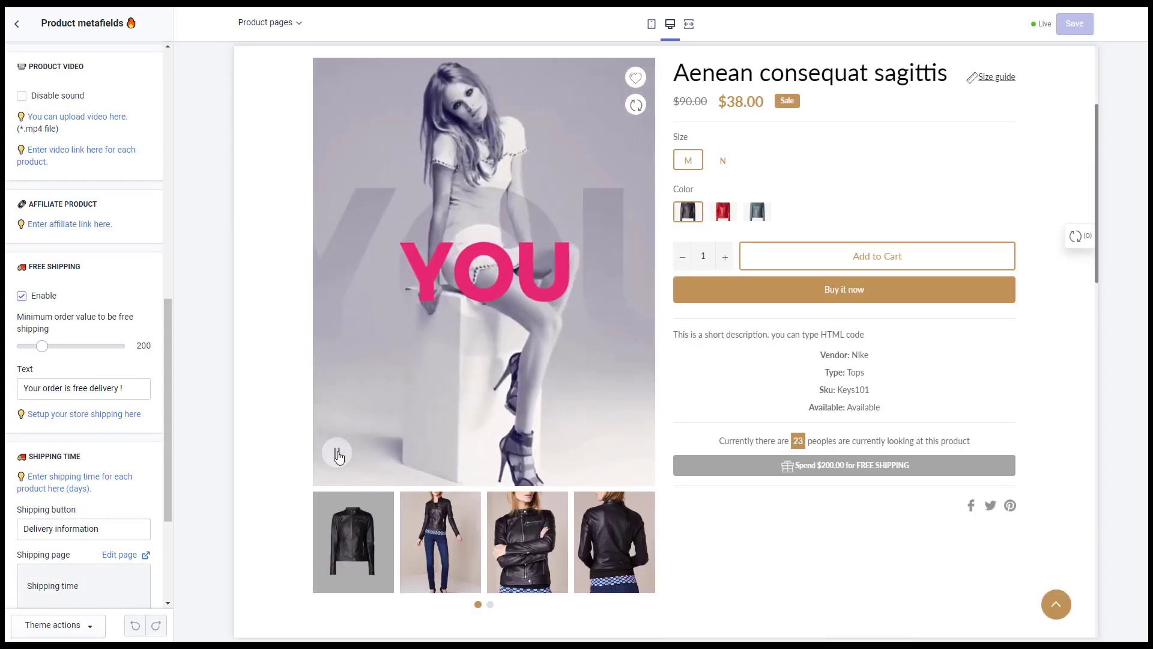
pyautogui.click(337, 454)
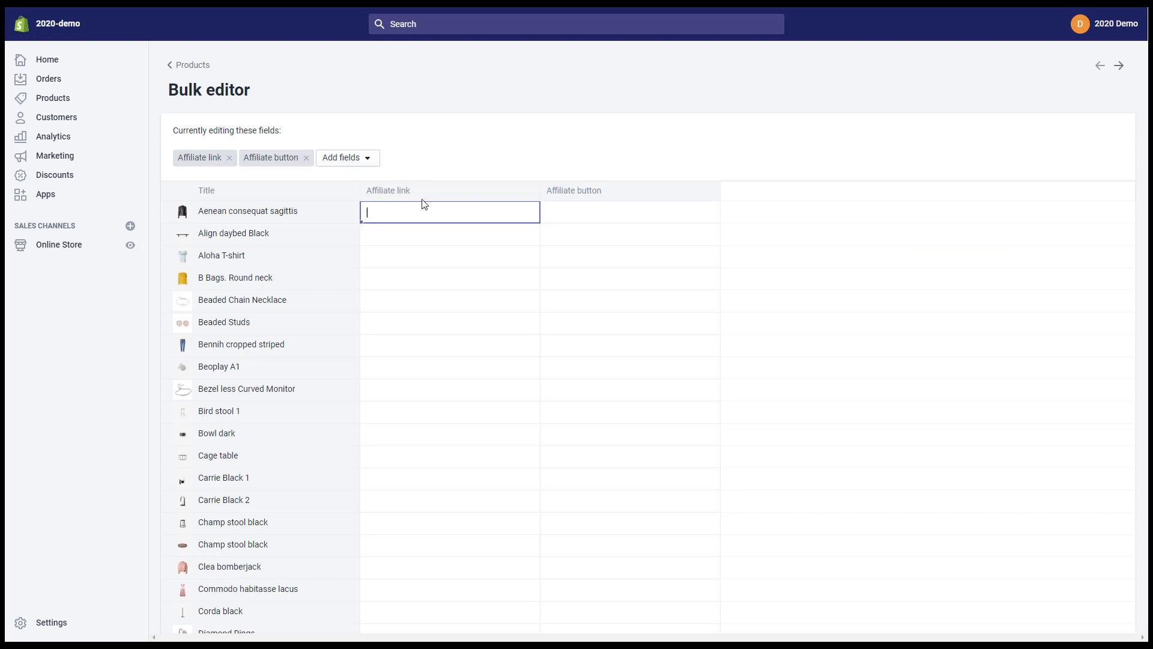
# Step: Paste the Amazon affiliate link, label the first product's button 'Amazon', and save
pyautogui.hotkey('ctrl', 'v')
pyautogui.click(434, 257)
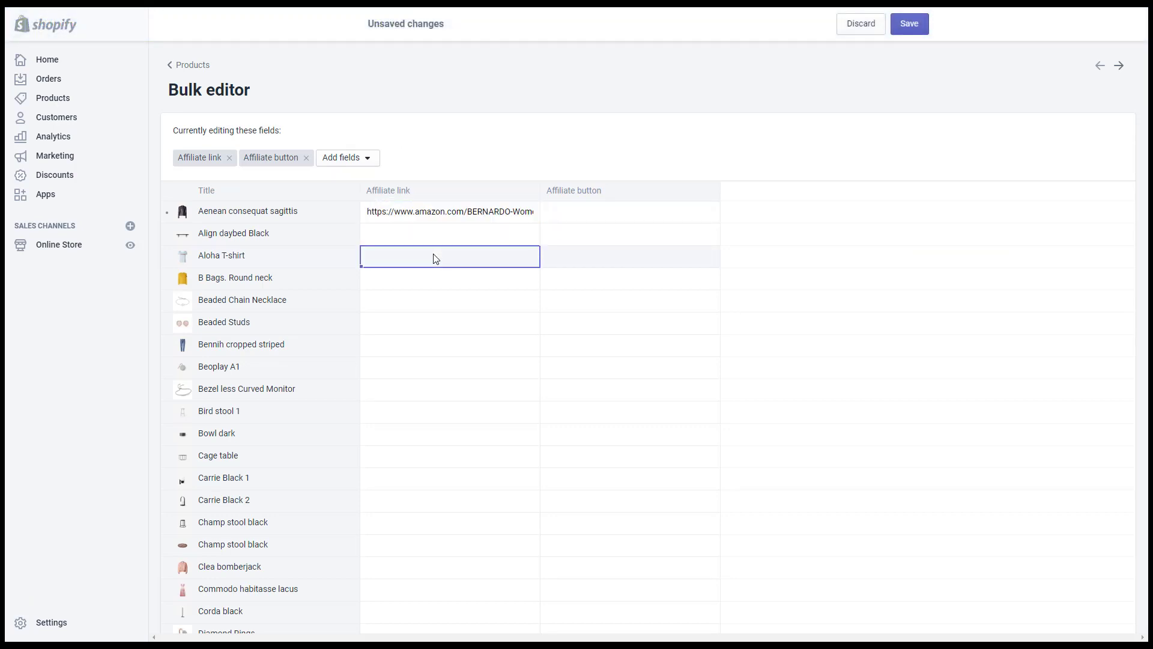
pyautogui.click(593, 214)
pyautogui.write('Amazon')
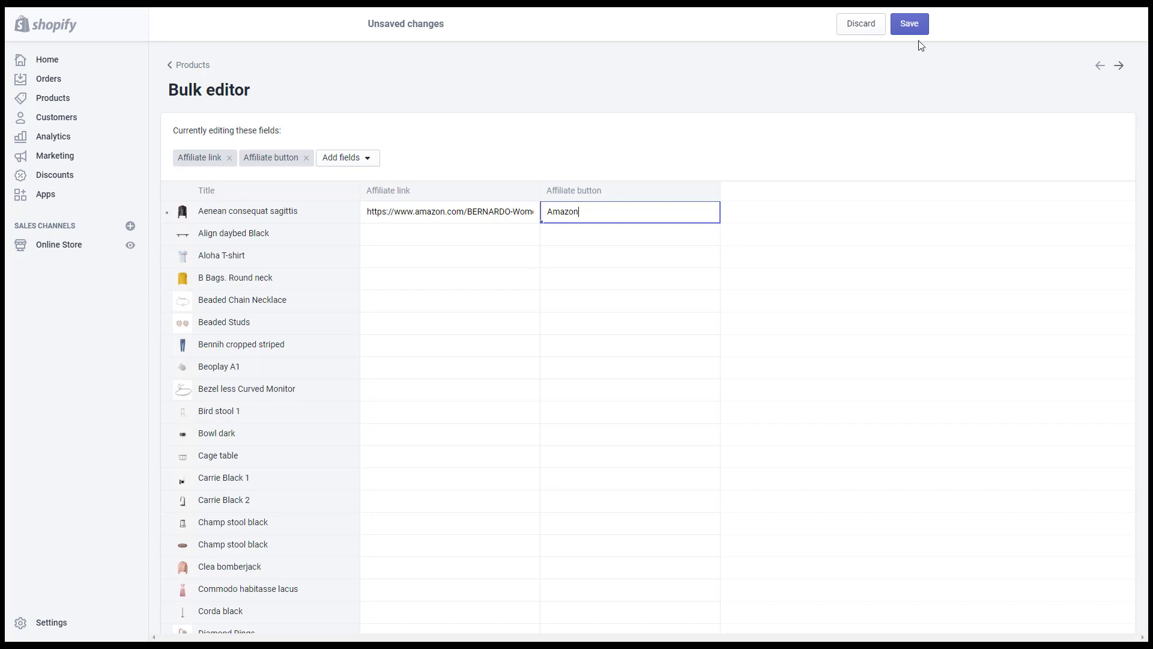
pyautogui.click(915, 27)
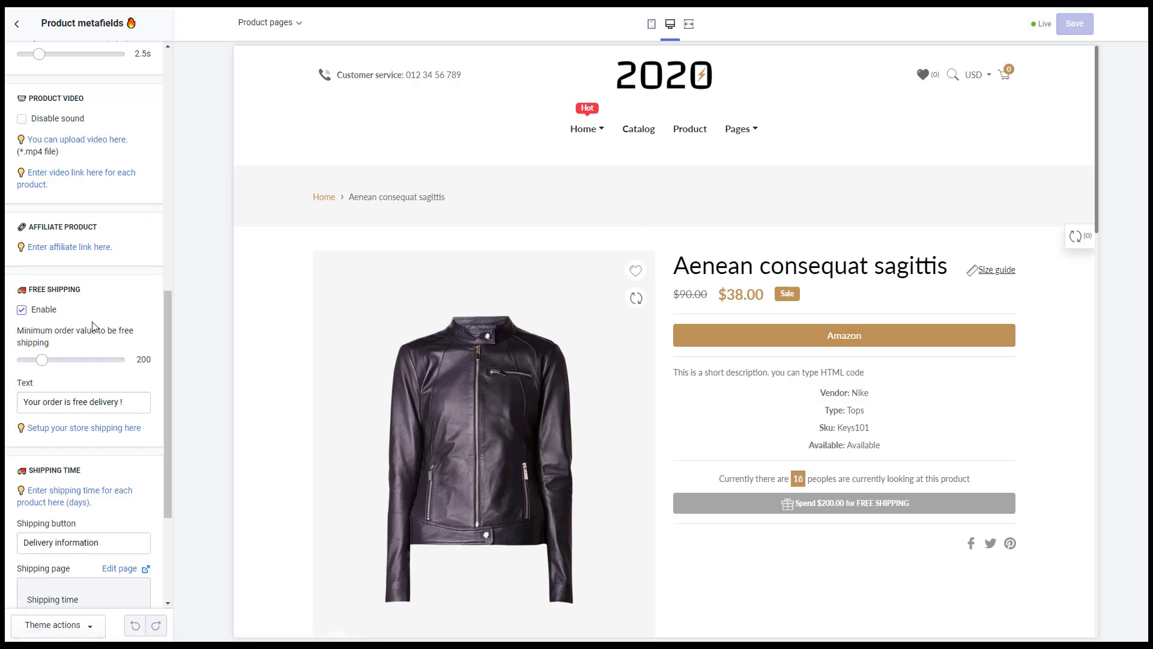
# Step: Drag the free-shipping minimum order slider up to 380
pyautogui.scroll(-1, 167, 331)
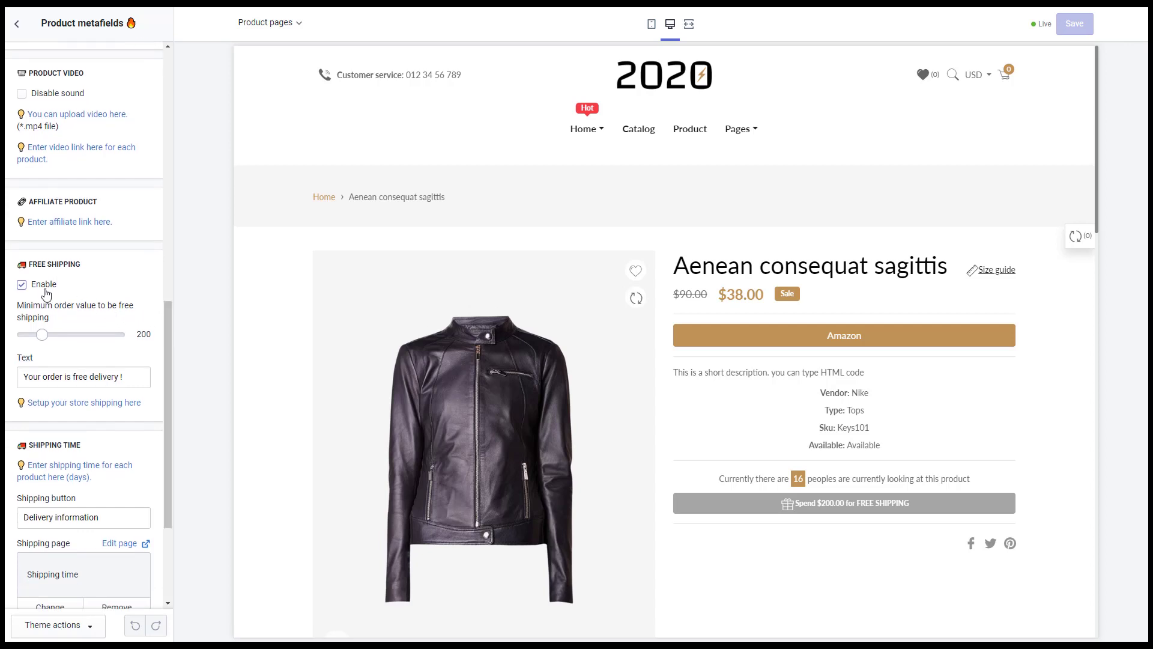
pyautogui.moveTo(42, 334); pyautogui.dragTo(59, 335)
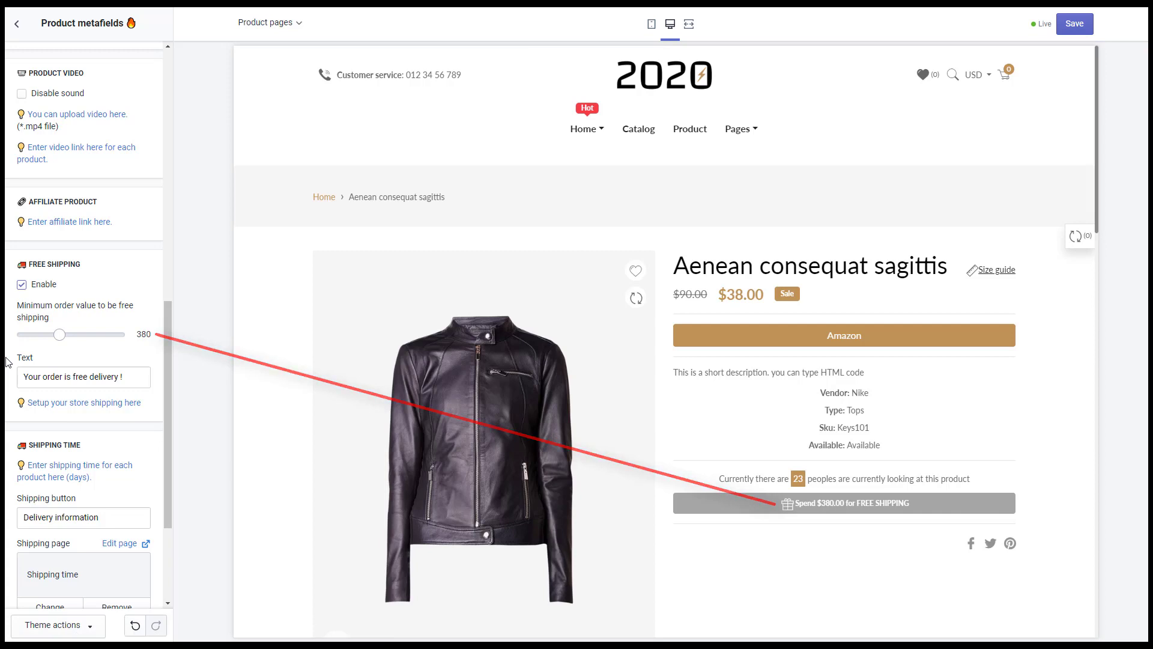
pyautogui.scroll(-4, 9, 364)
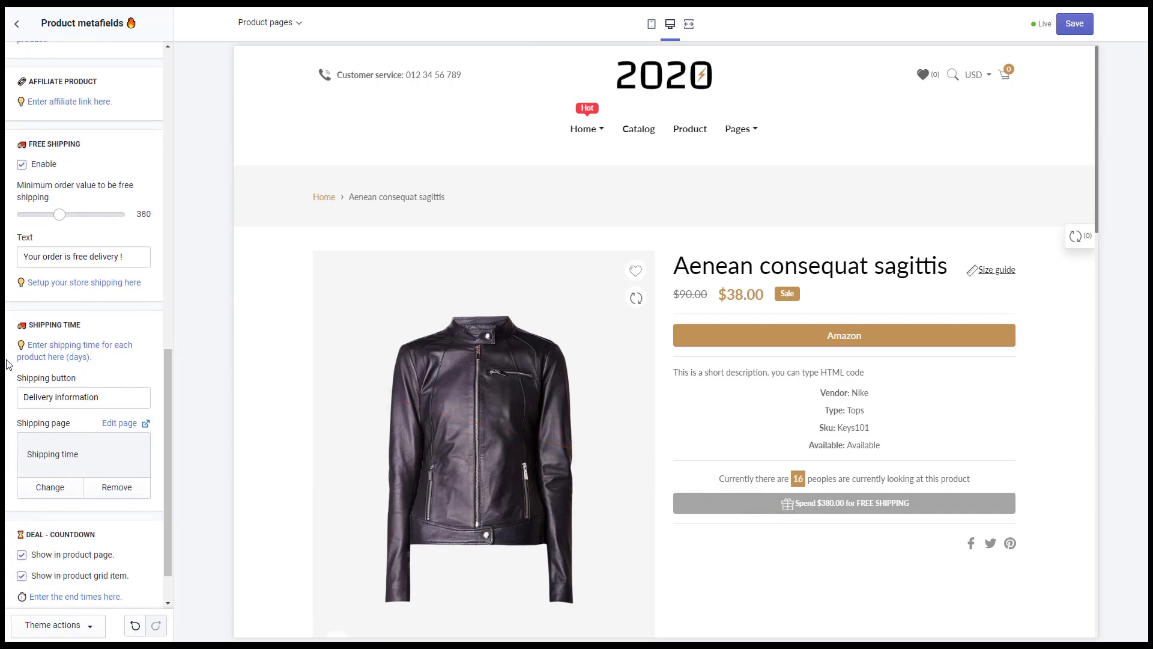
# Step: Enter shipping times 3, 4 and 5 for the first three products and save
pyautogui.click(57, 355)
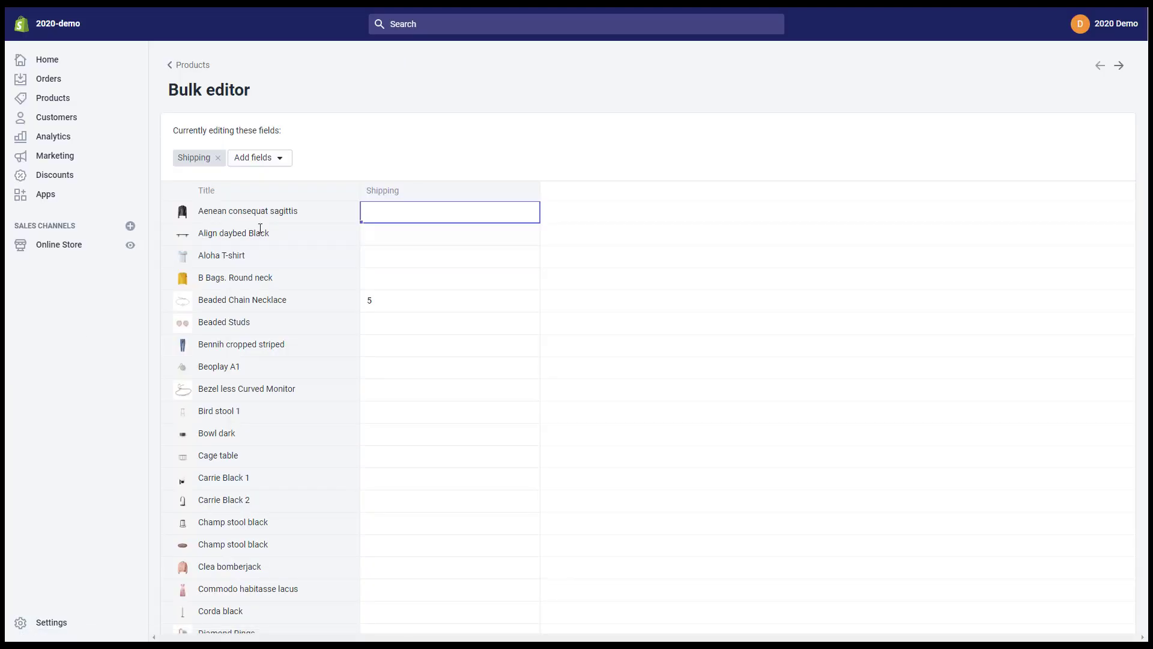
pyautogui.write('3')
pyautogui.click(401, 242)
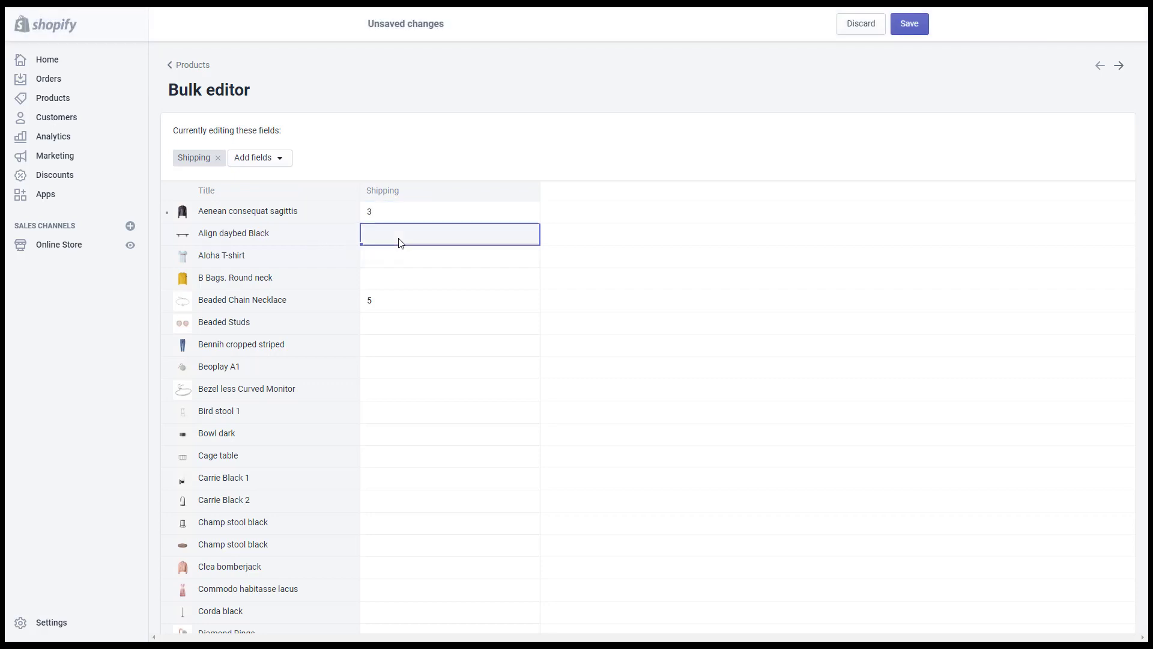
pyautogui.write('4')
pyautogui.click(401, 262)
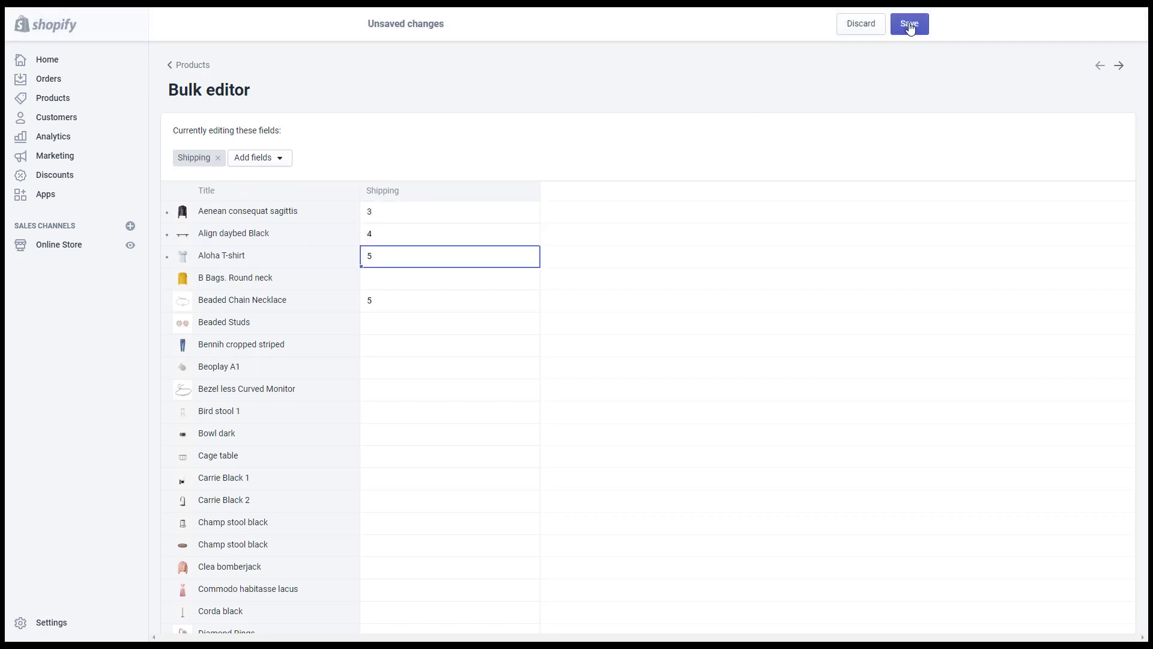
pyautogui.click(909, 23)
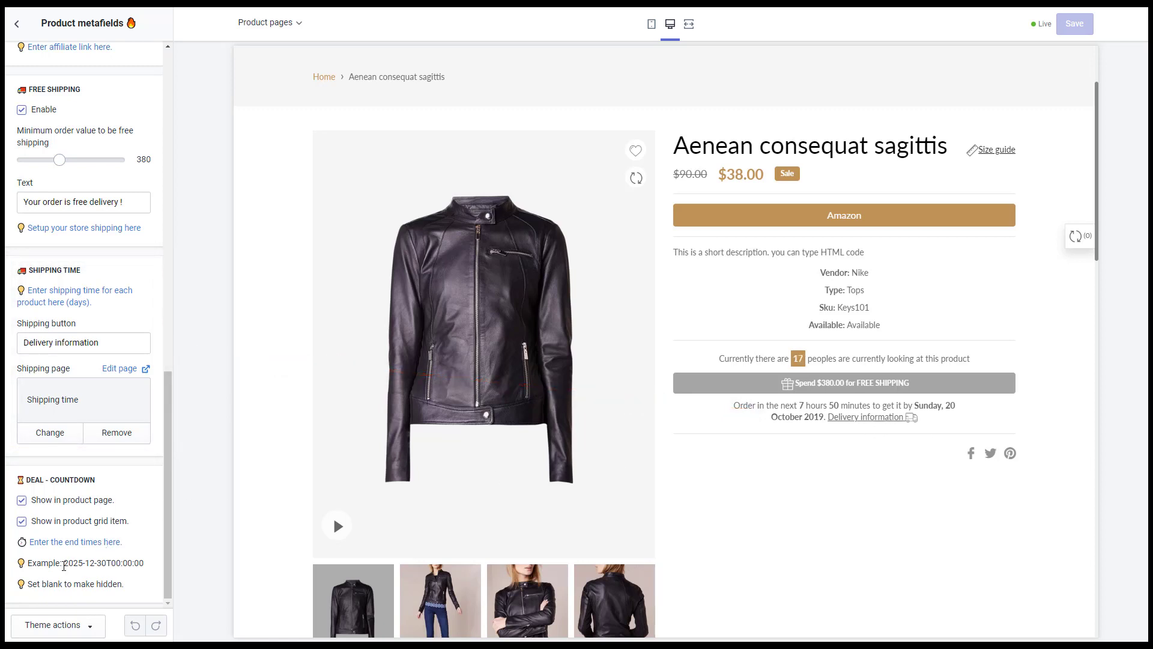
# Step: Give Aenean consequat sagittis the countdown end time 2025-12-30T00:00:00, copied from the example, and save
pyautogui.moveTo(70, 566); pyautogui.dragTo(143, 565)
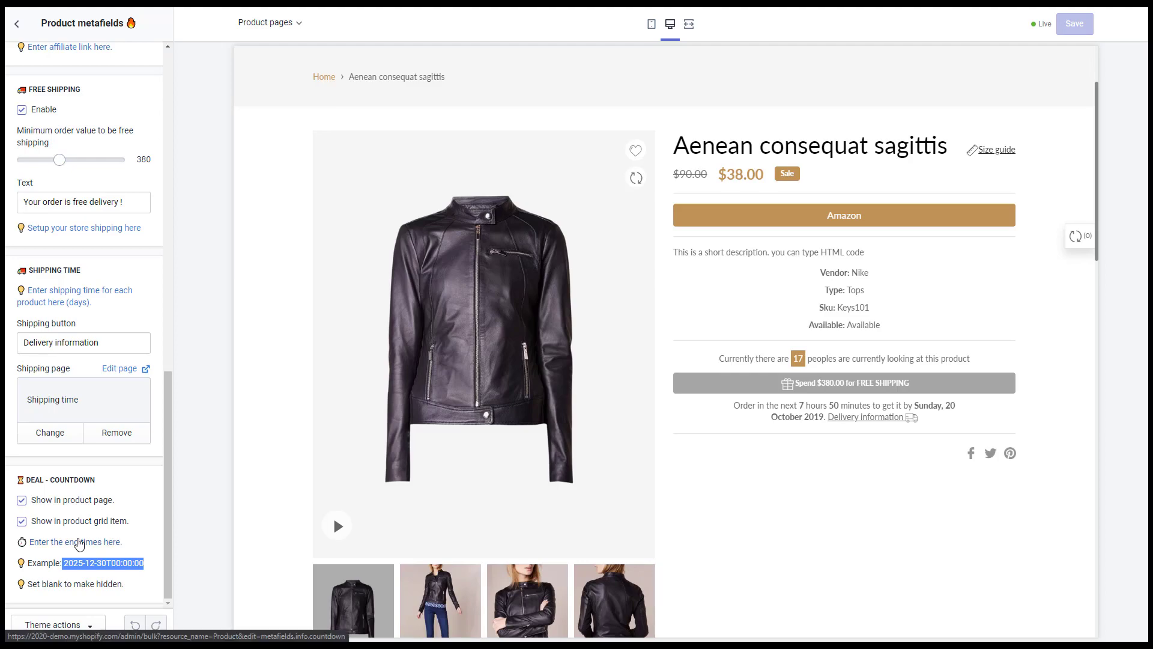
pyautogui.click(80, 543)
pyautogui.write('2025-12-30T00:00:00')
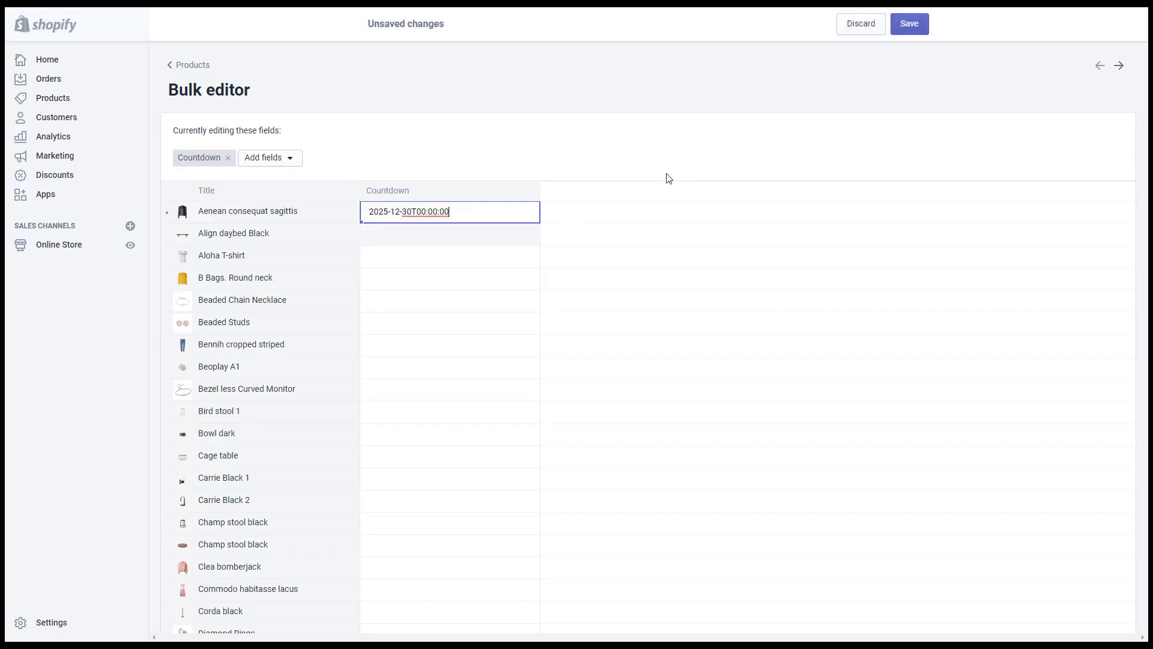
pyautogui.click(906, 25)
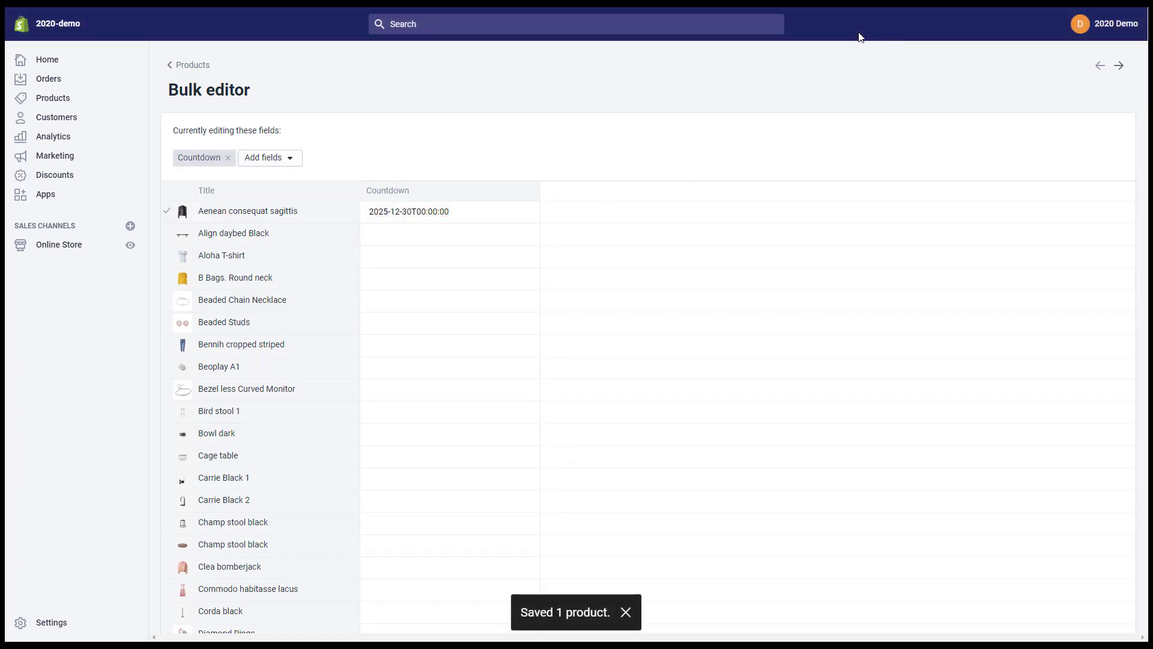
pyautogui.hotkey('ctrl', 'w')
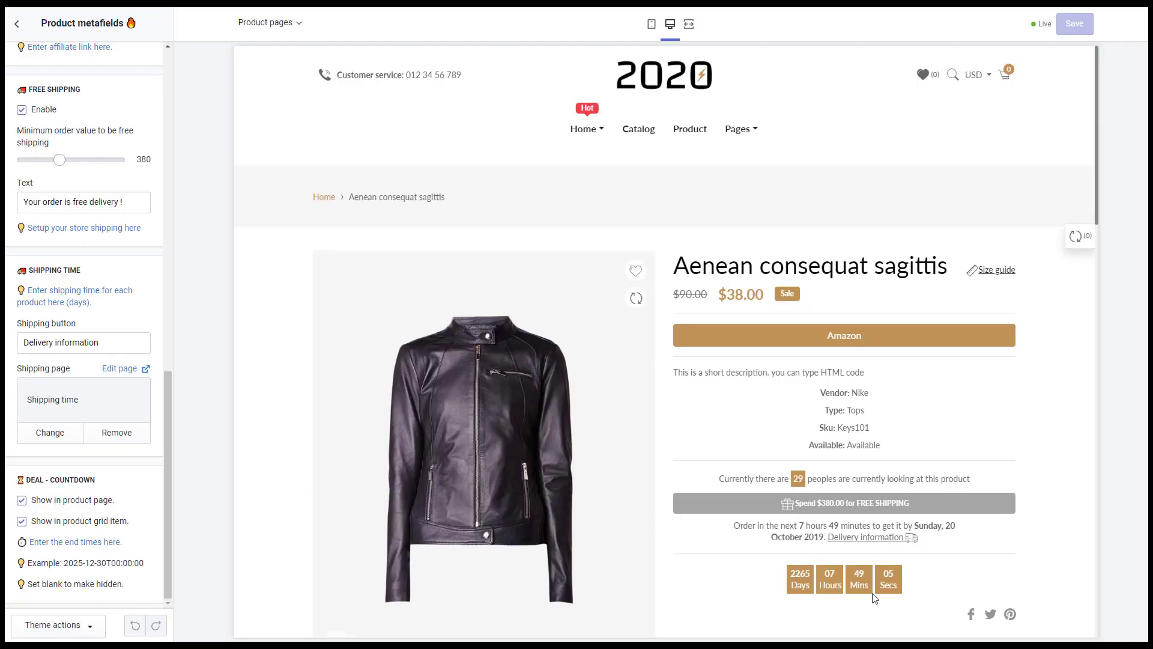